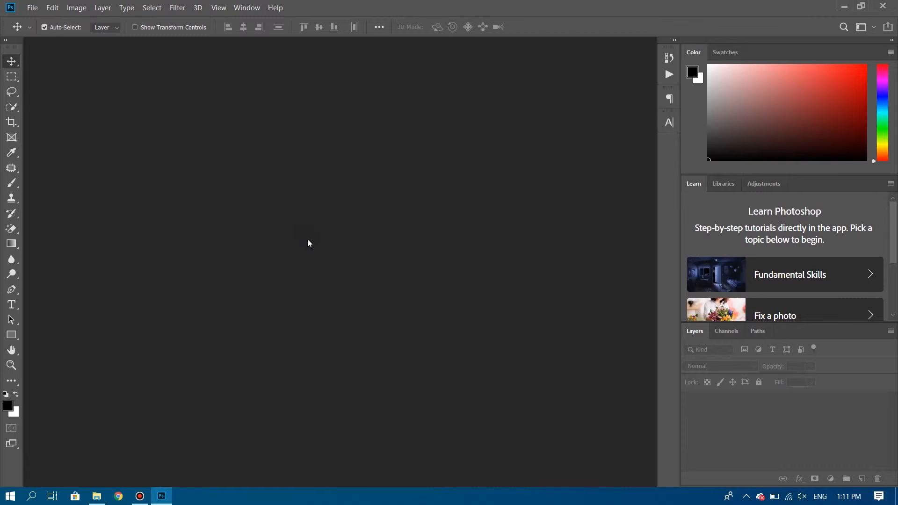
Create a new document of 1920 × 1080 pixels at 300 pixels/inch with a white background
click(38, 9)
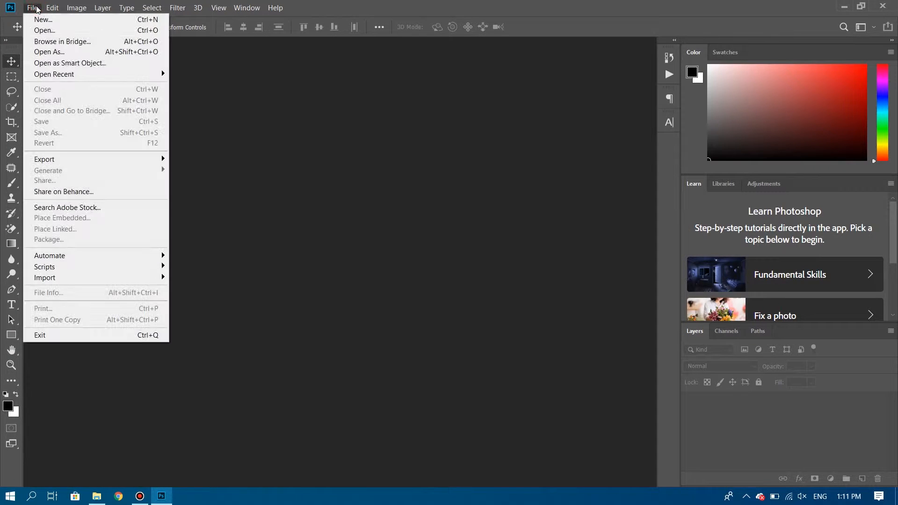
click(35, 20)
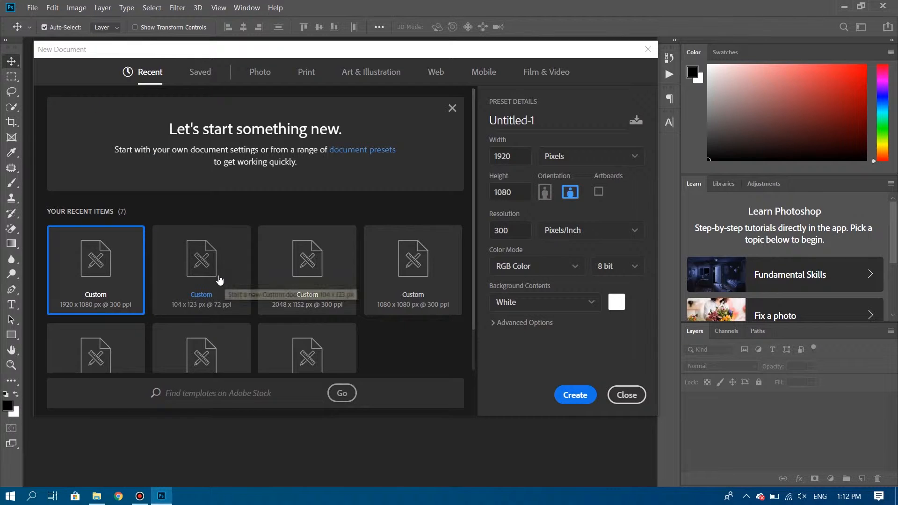
drag(516, 155, 482, 156)
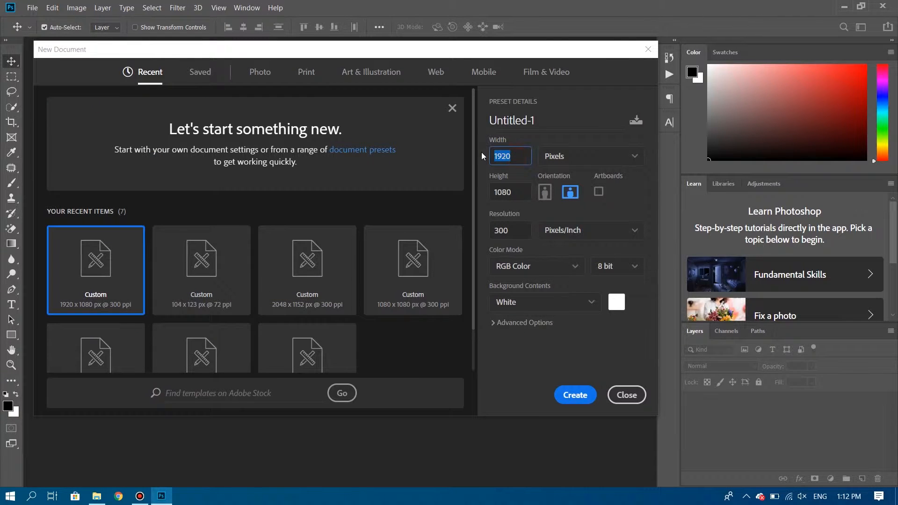
drag(524, 195, 483, 196)
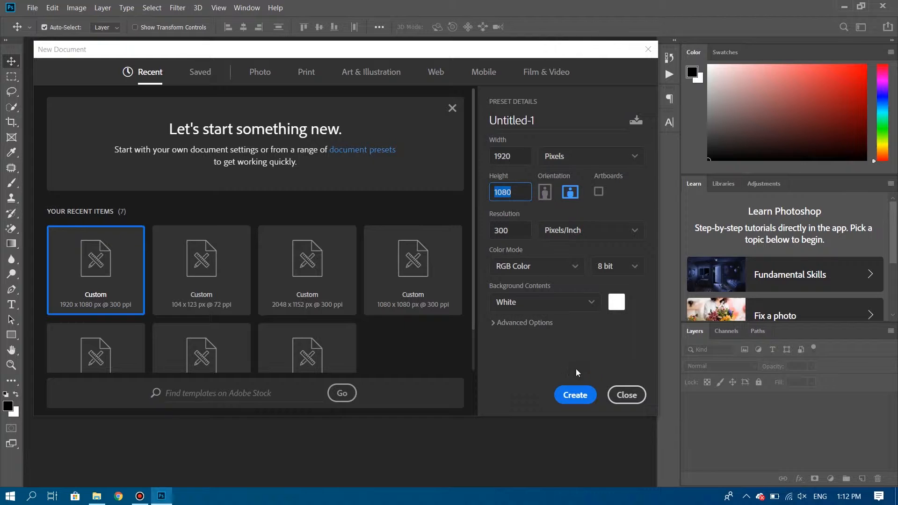
click(586, 396)
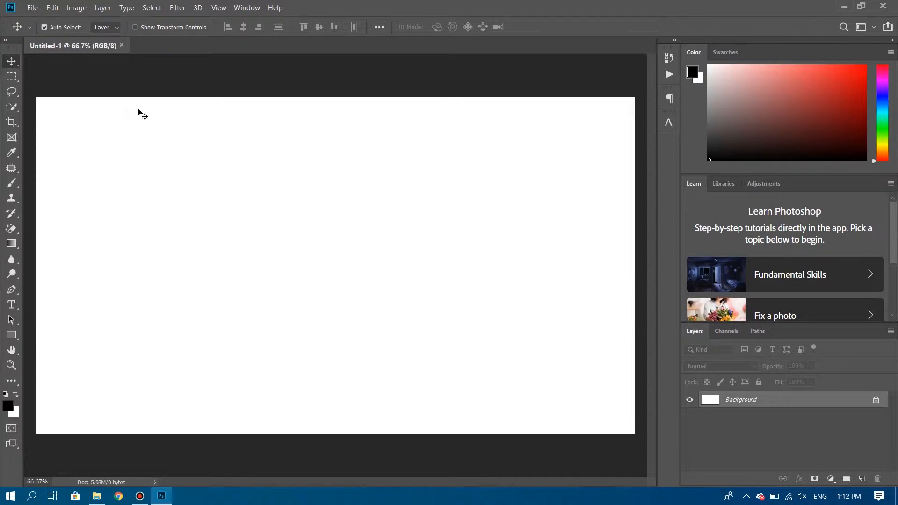
Draw a black square about 476 px wide on the left part of the canvas and shift it slightly up and right
click(12, 335)
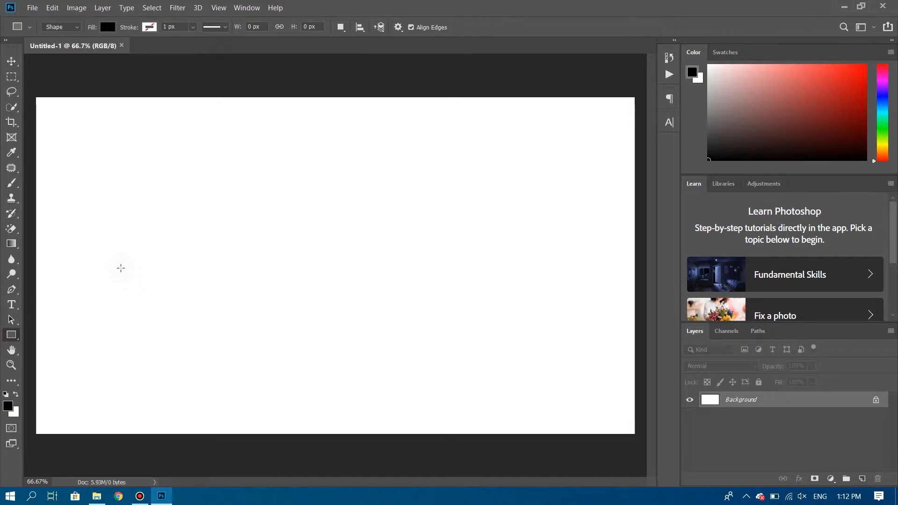
drag(73, 158, 220, 316)
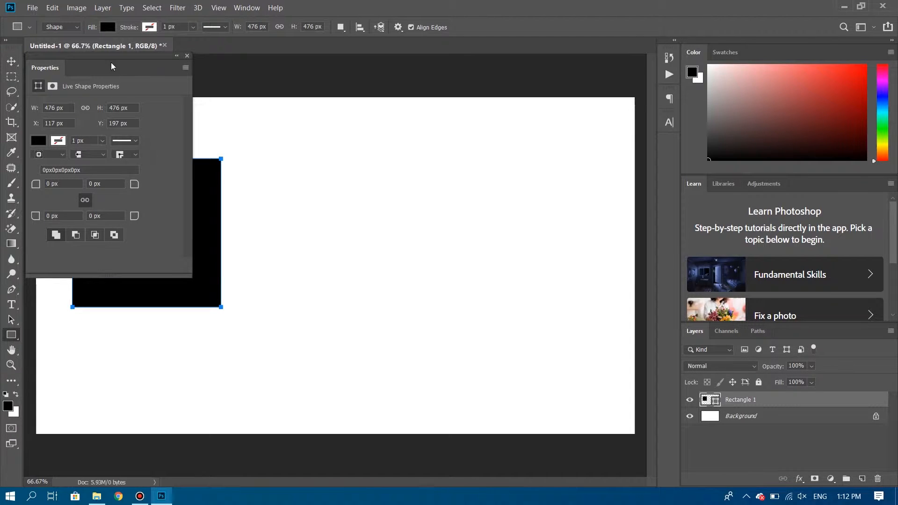
click(187, 56)
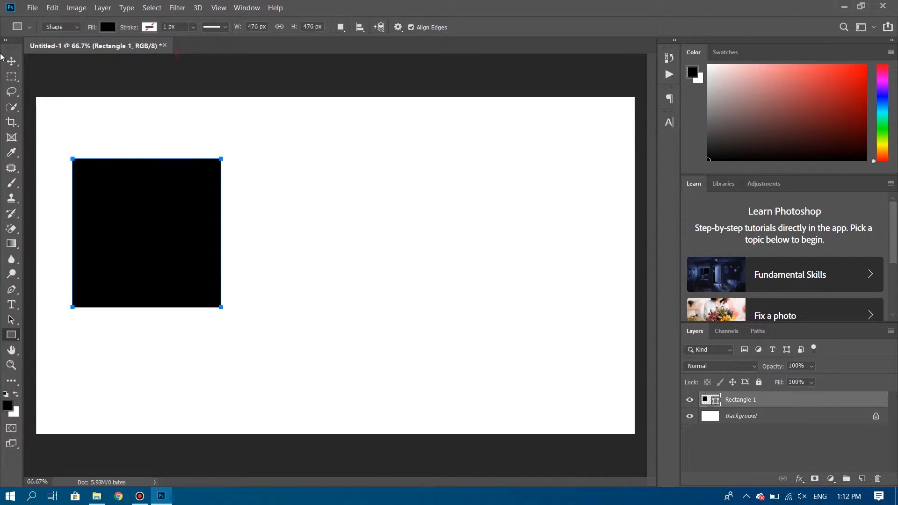
click(11, 61)
drag(149, 221, 167, 199)
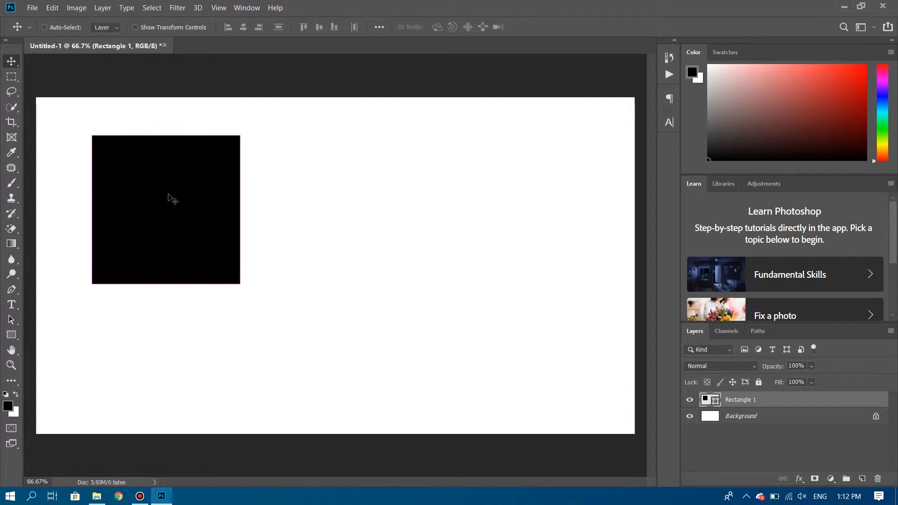
Rotate the square 45° into a diamond, scale it down slightly and reposition it in the canvas's upper left
key(ctrl+t)
drag(257, 140, 274, 225)
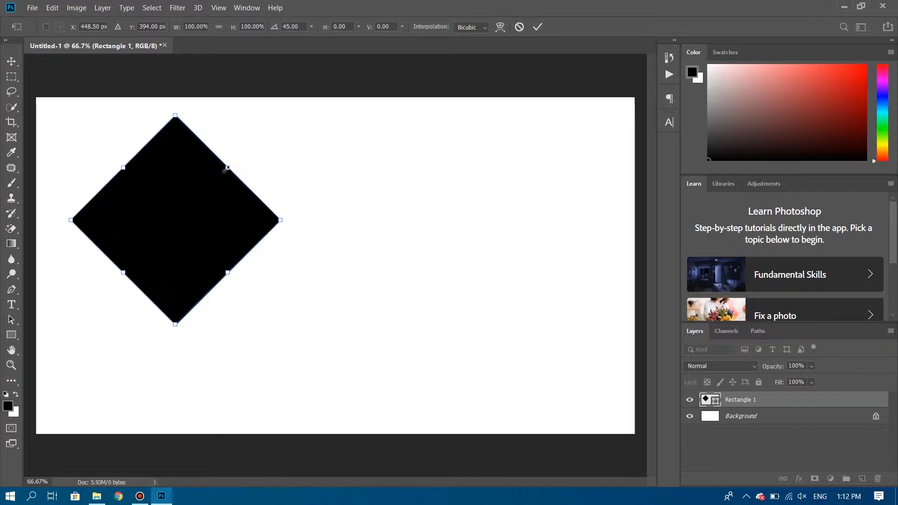
drag(178, 114, 178, 140)
drag(172, 224, 183, 207)
key(Return)
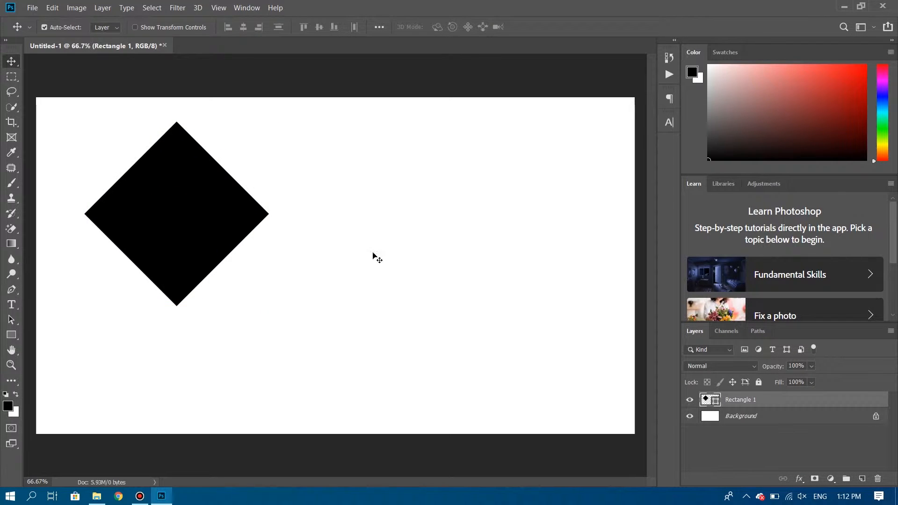
Duplicate the diamond layer, place the copy beside the original at the same height, and shift both toward the left edge
drag(796, 399, 864, 479)
drag(175, 212, 381, 216)
mouse_move(203, 202)
mouse_down()
mouse_move(183, 191)
mouse_move(188, 196)
mouse_up()
mouse_move(391, 215)
mouse_down()
mouse_move(347, 225)
mouse_move(369, 204)
mouse_move(380, 209)
mouse_up()
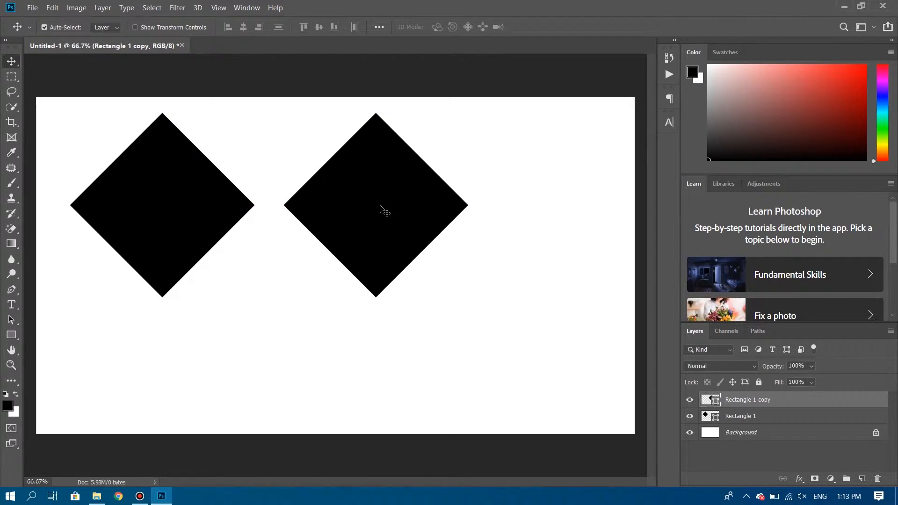
drag(177, 210, 158, 210)
drag(380, 209, 360, 209)
Duplicate the second diamond to the right and space all three diamonds evenly in one row across the canvas
drag(814, 406, 862, 478)
drag(336, 201, 532, 204)
drag(161, 204, 150, 202)
drag(345, 206, 326, 208)
drag(565, 206, 551, 206)
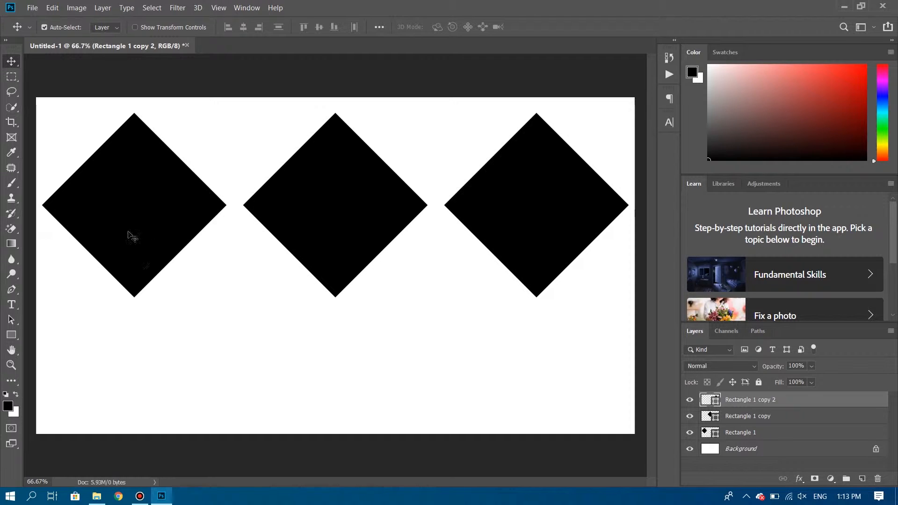
Draw a narrow vertical black bar about 41 × 357 px below the gap between the first two diamonds
click(12, 336)
drag(203, 278, 215, 388)
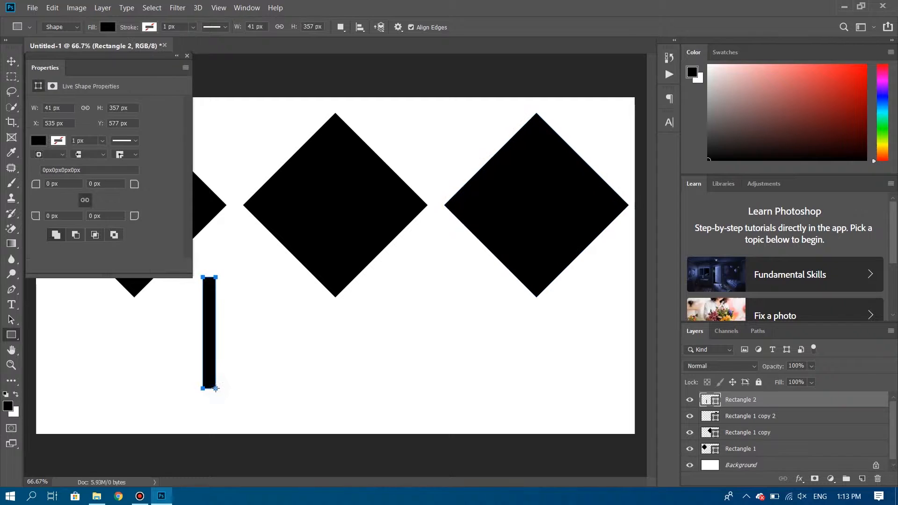
click(187, 56)
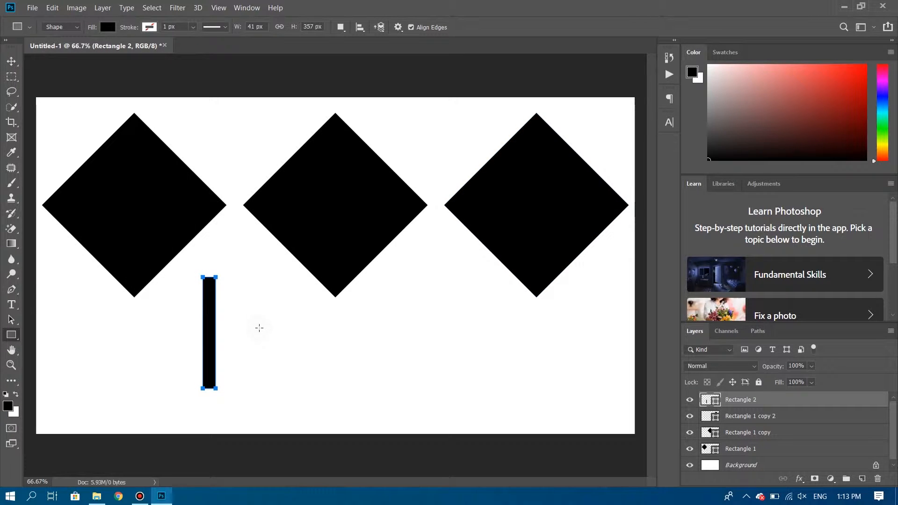
Rotate the bar 45°, fit it into the gap between the first two diamonds, and make it thinner and about twice as long
key(ctrl+t)
drag(242, 289, 227, 255)
drag(220, 218, 239, 212)
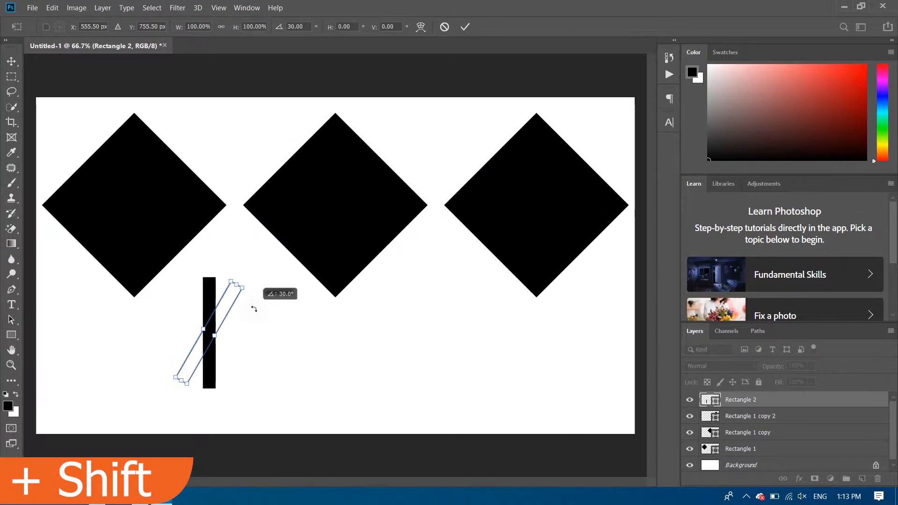
drag(253, 309, 253, 206)
scroll(223, 229, up, 6)
drag(324, 130, 355, 97)
scroll(379, 162, down, 7)
drag(275, 193, 330, 133)
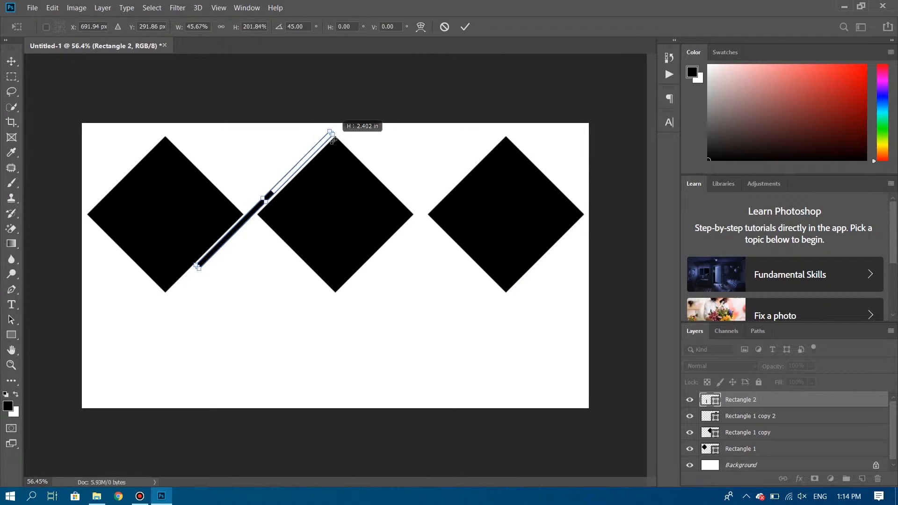
key(Return)
Duplicate the diagonal bar into the gap between the second and third diamonds, slightly lower than the original
click(435, 195)
click(12, 65)
drag(251, 218, 393, 245)
scroll(795, 426, down, 2)
scroll(811, 432, up, 2)
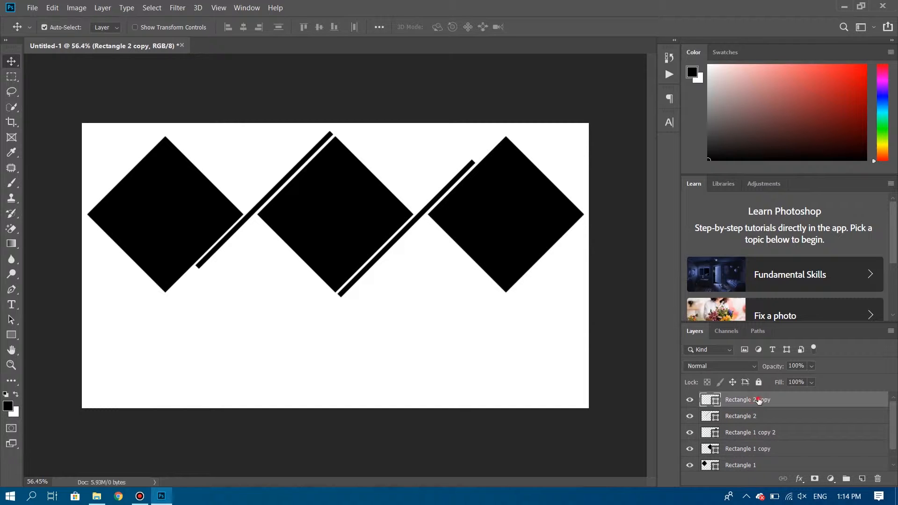
Select all diamond and bar layers, scale them together to about 94% and reposition them within the upper canvas
scroll(775, 431, down, 1)
shift+click(770, 448)
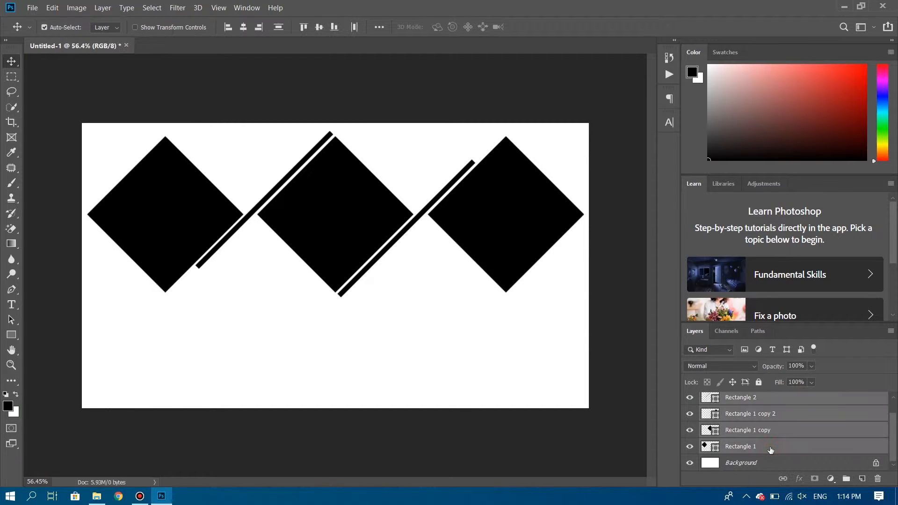
key(ctrl+t)
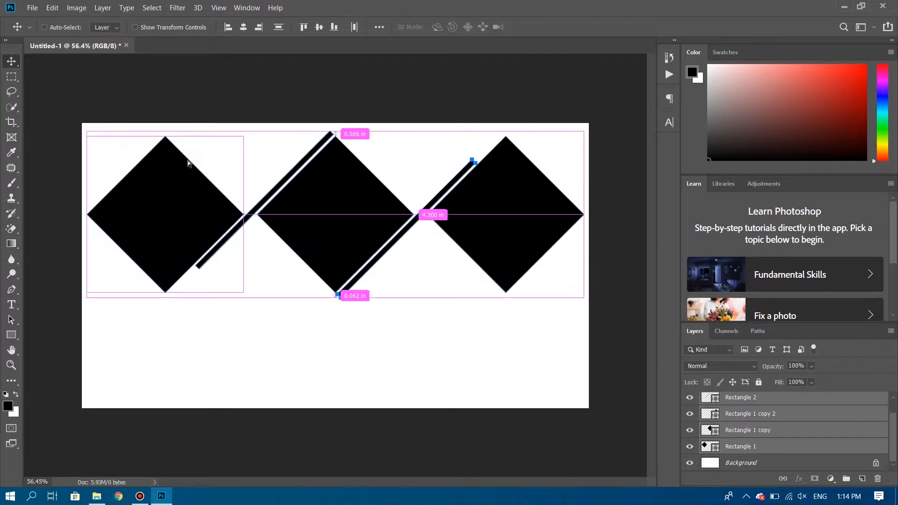
drag(468, 130, 469, 139)
drag(469, 208, 465, 219)
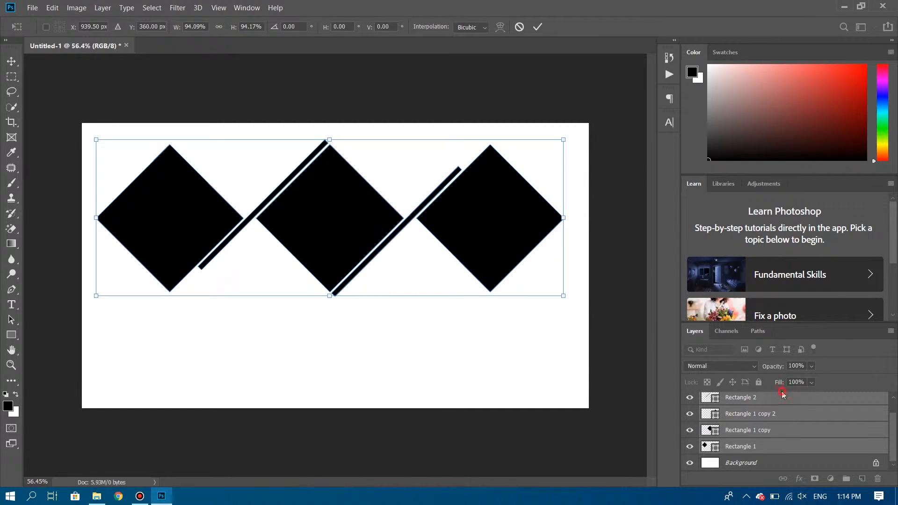
Group all the diamond and bar layers, from Rectangle 1 to Rectangle 2 copy, into one layer group
click(788, 448)
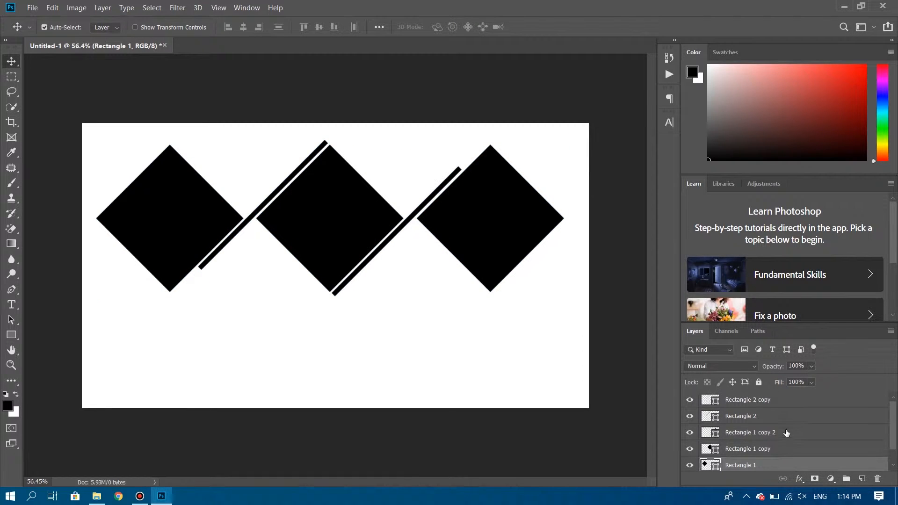
shift+click(774, 401)
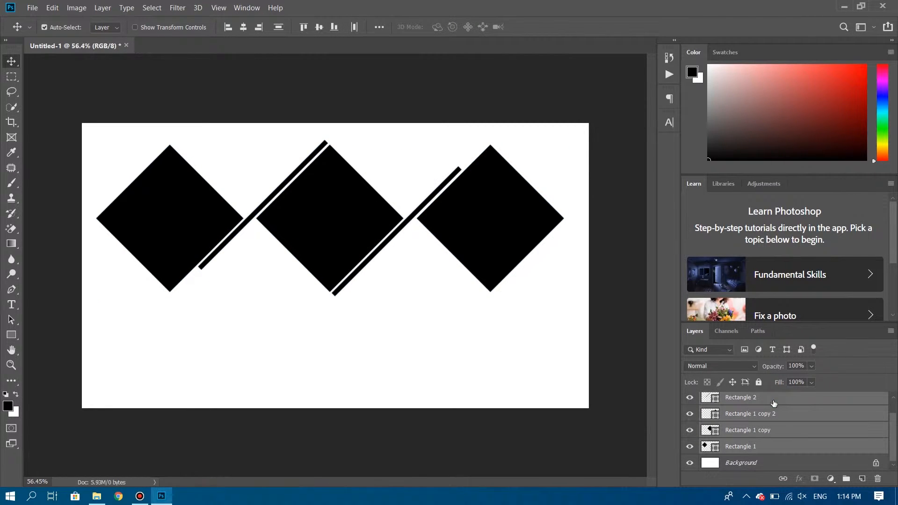
click(846, 480)
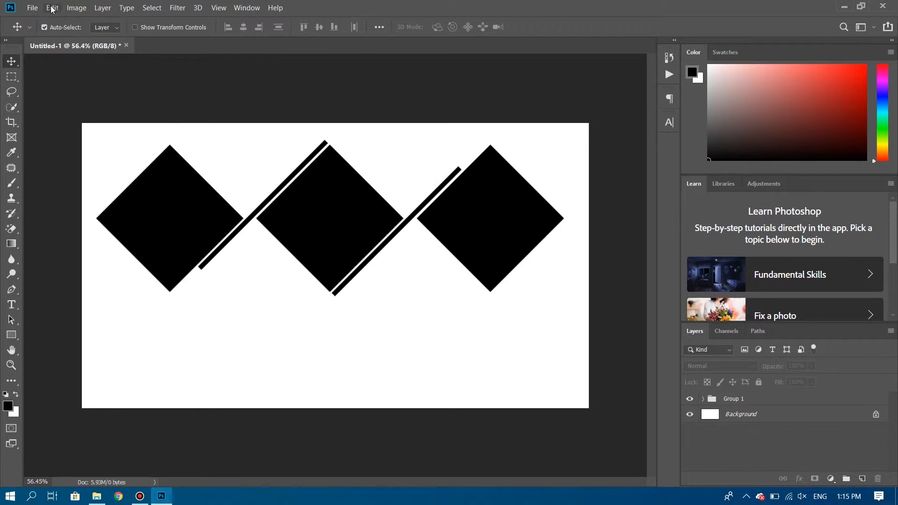
Open the image daylight-environment-forest-459225.jpg from the Downloads folder
click(32, 8)
click(45, 30)
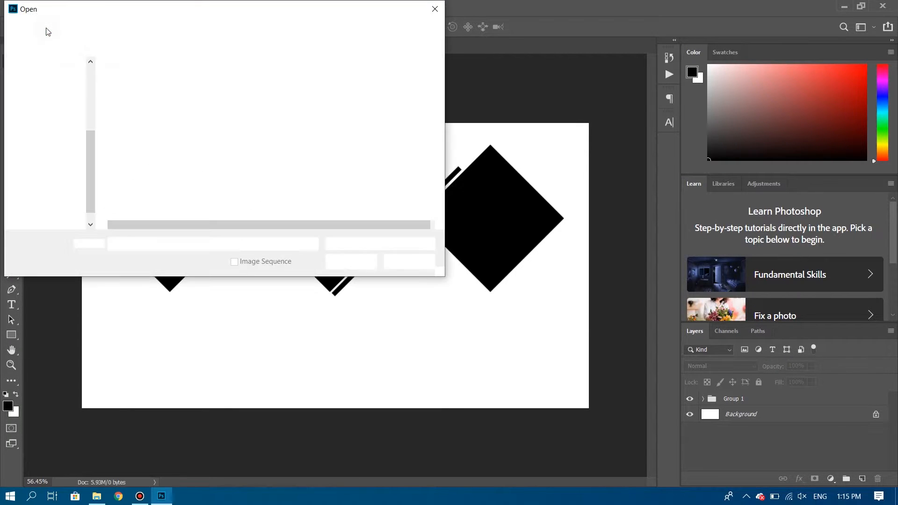
click(47, 145)
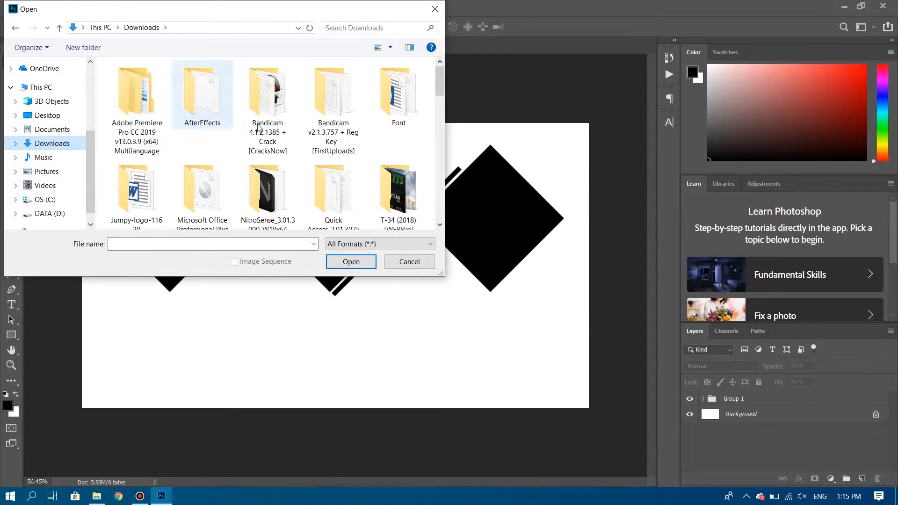
drag(439, 87, 433, 141)
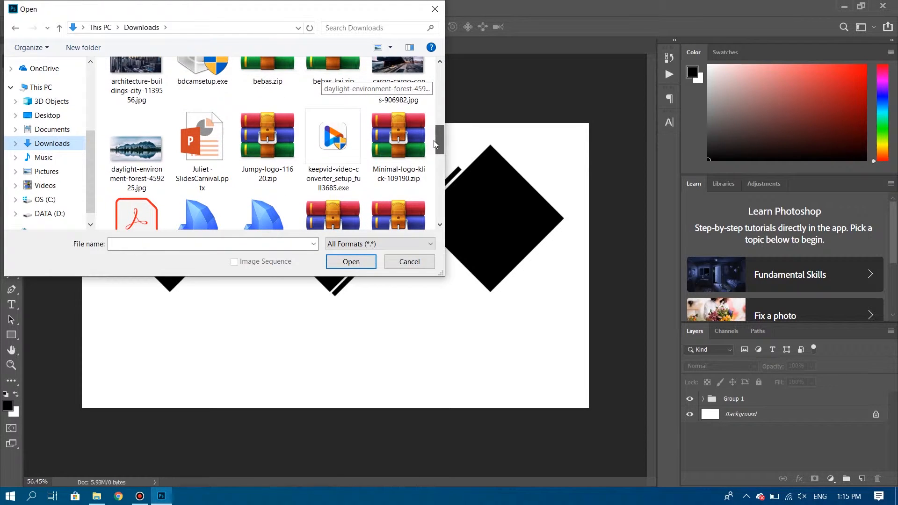
click(137, 149)
click(352, 263)
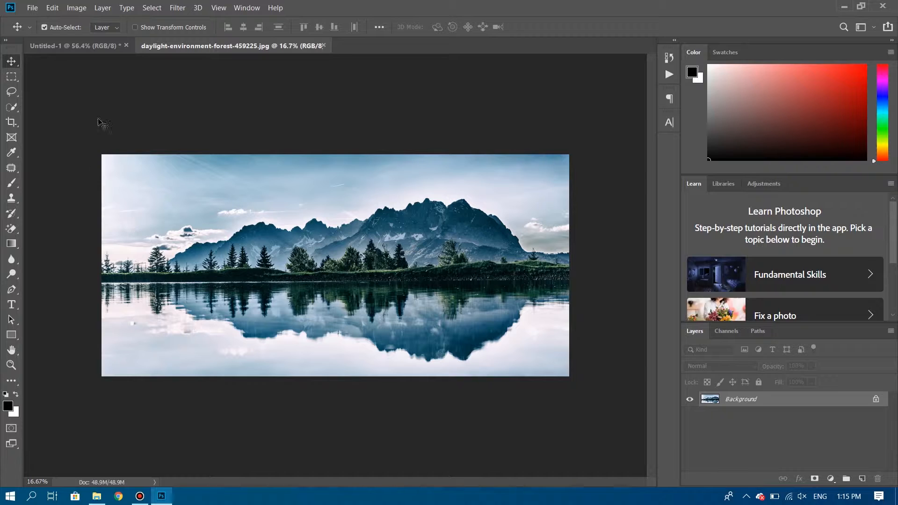
Bring the lake photo into the Untitled-1 document above the shapes group and scale it to about 38% to cover the canvas
drag(323, 266, 342, 255)
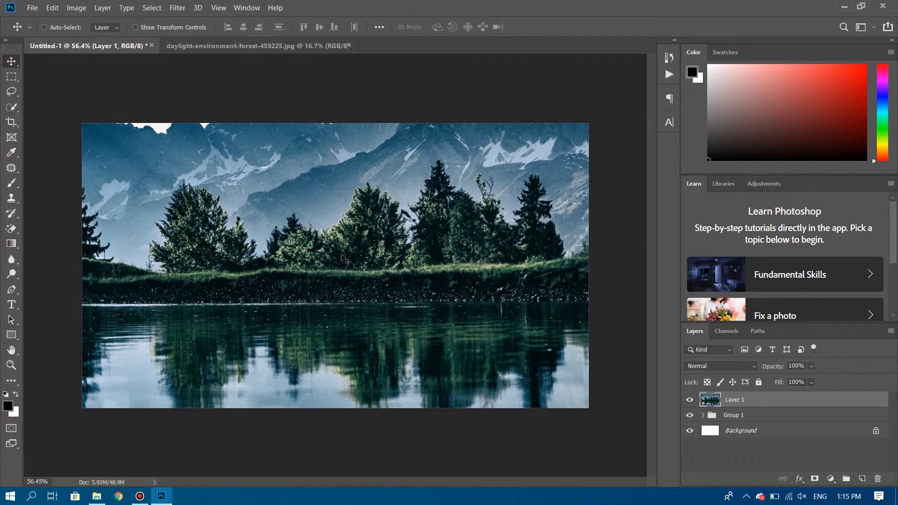
scroll(406, 237, down, 5)
key(ctrl+t)
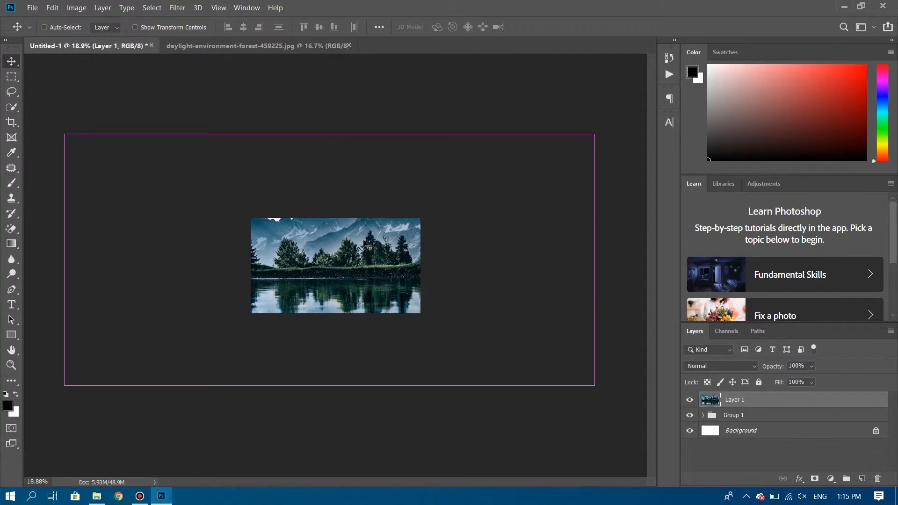
drag(353, 139, 355, 218)
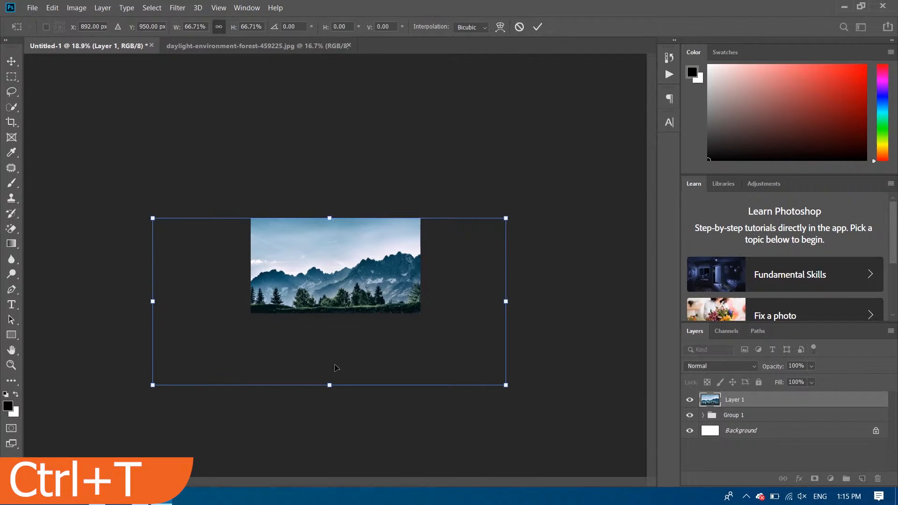
drag(332, 386, 334, 330)
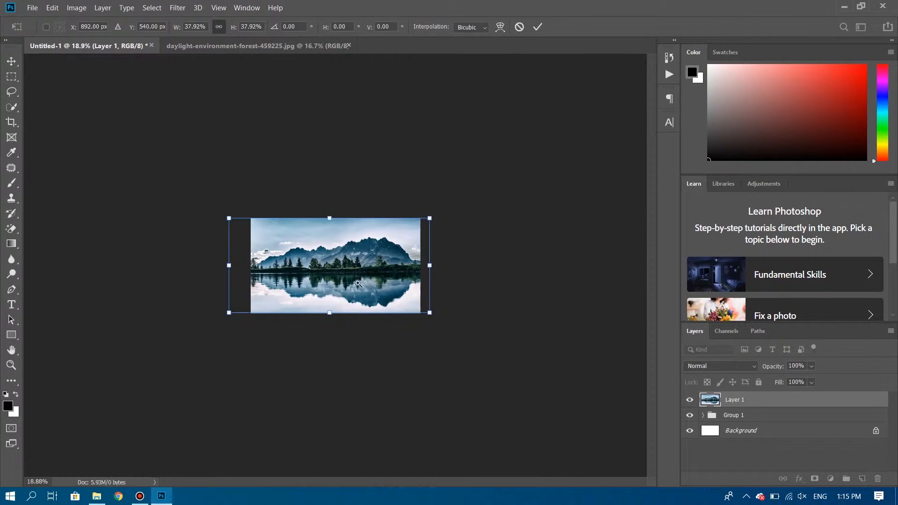
scroll(403, 285, up, 5)
scroll(403, 285, up, 1)
key(Return)
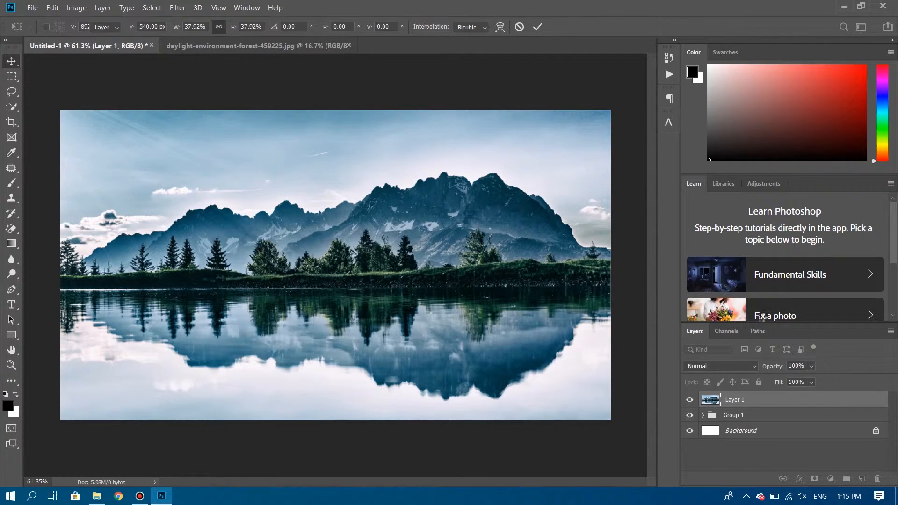
Reduce the photo layer's opacity to align it slightly up and left over the diamonds, and restore the opacity to 100%
drag(778, 368, 765, 367)
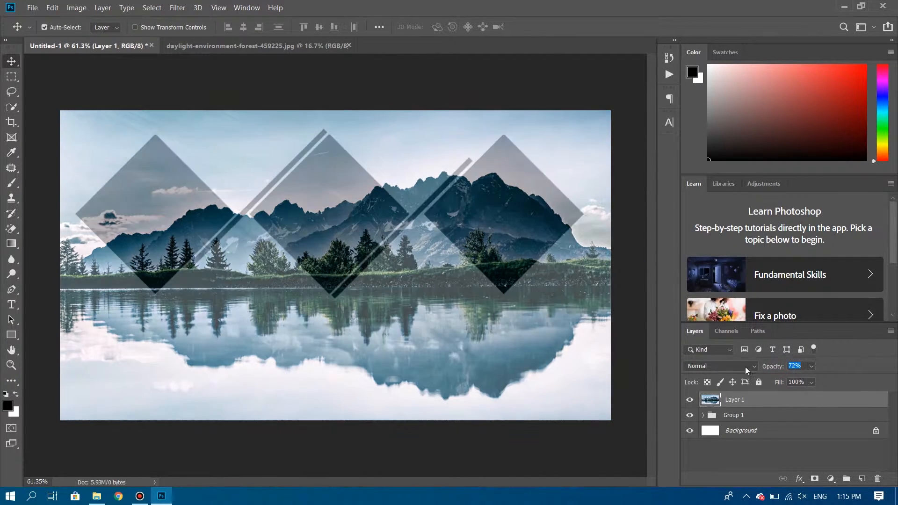
mouse_move(369, 337)
mouse_down()
mouse_move(369, 313)
mouse_move(360, 322)
mouse_up()
drag(772, 367, 815, 373)
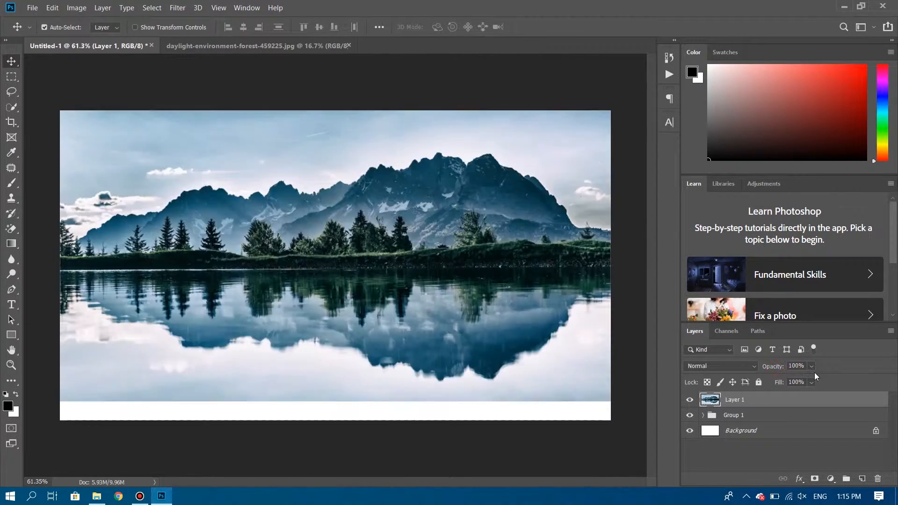
Clip the lake photo layer to the shapes group and scale the photo down to about 83%, centred over the diamonds
right_click(790, 398)
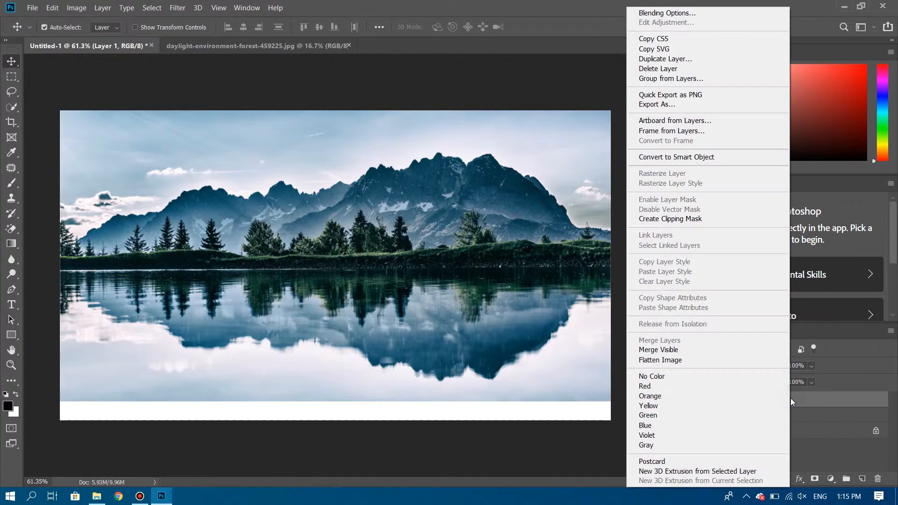
click(709, 218)
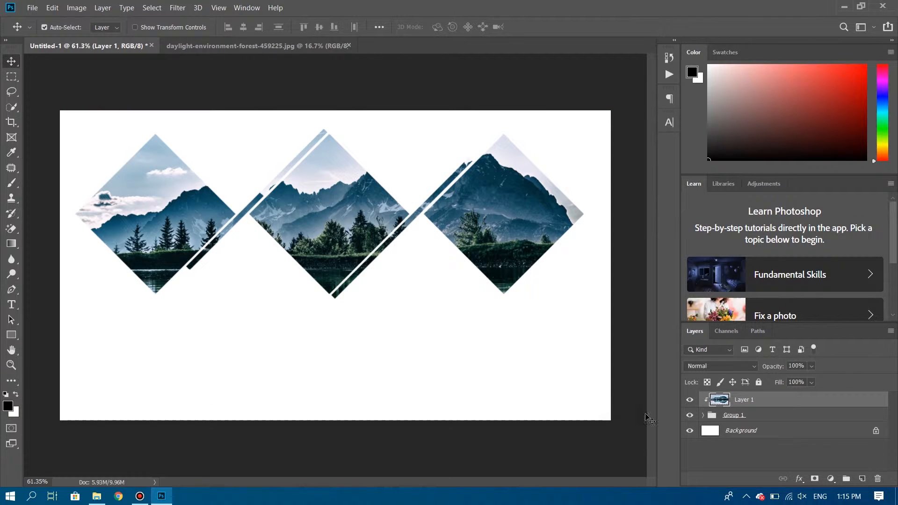
key(ctrl+t)
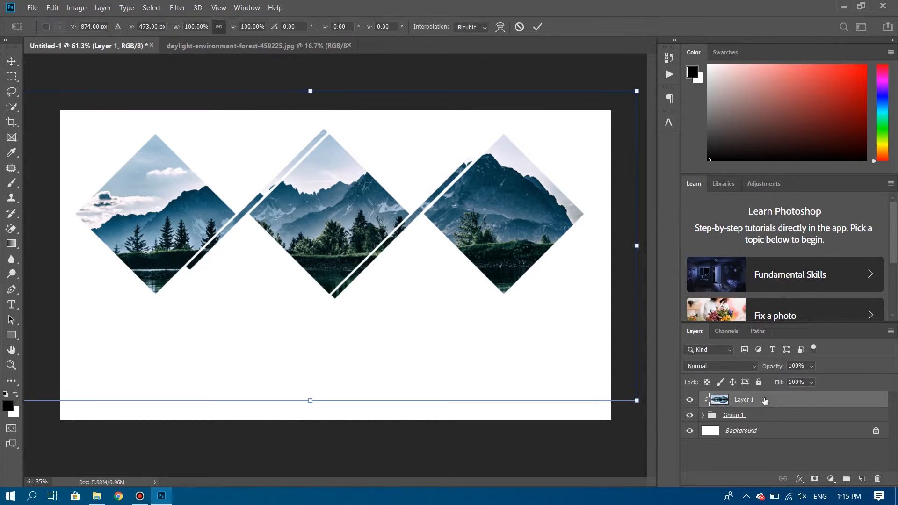
drag(637, 248, 600, 246)
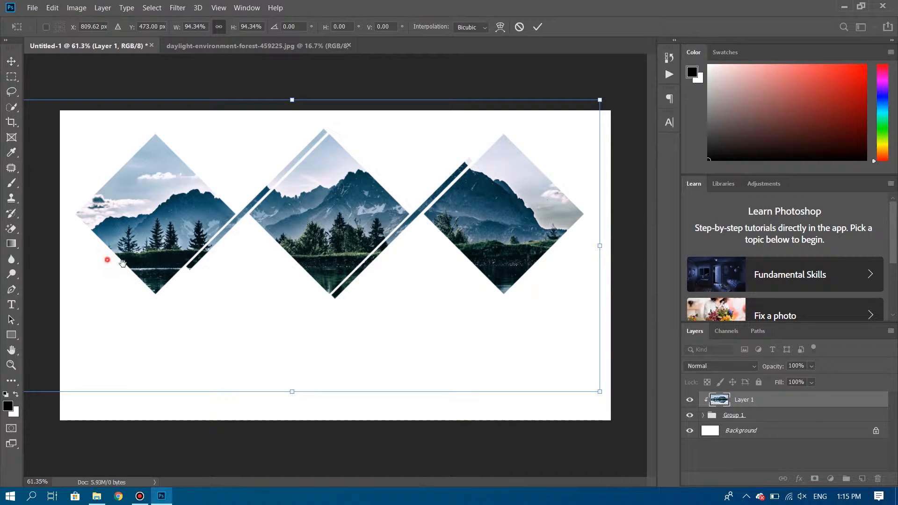
drag(340, 303, 160, 253)
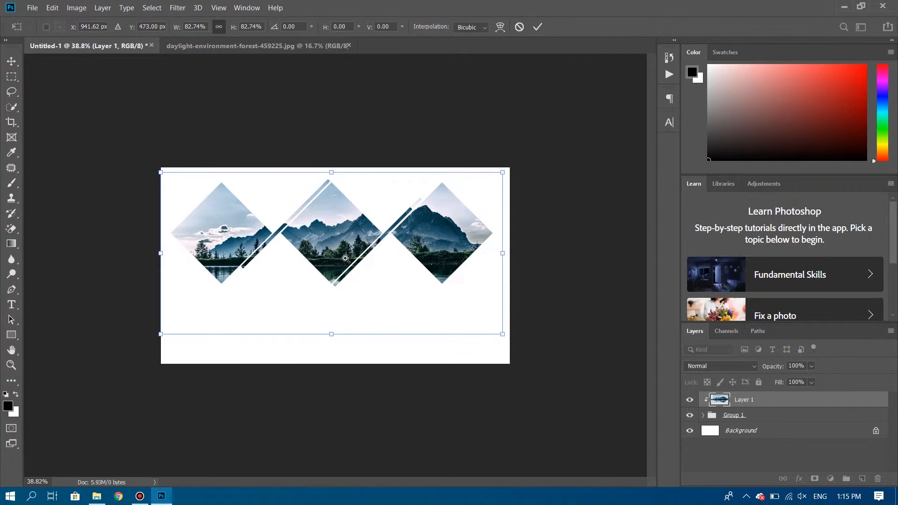
drag(345, 258, 372, 270)
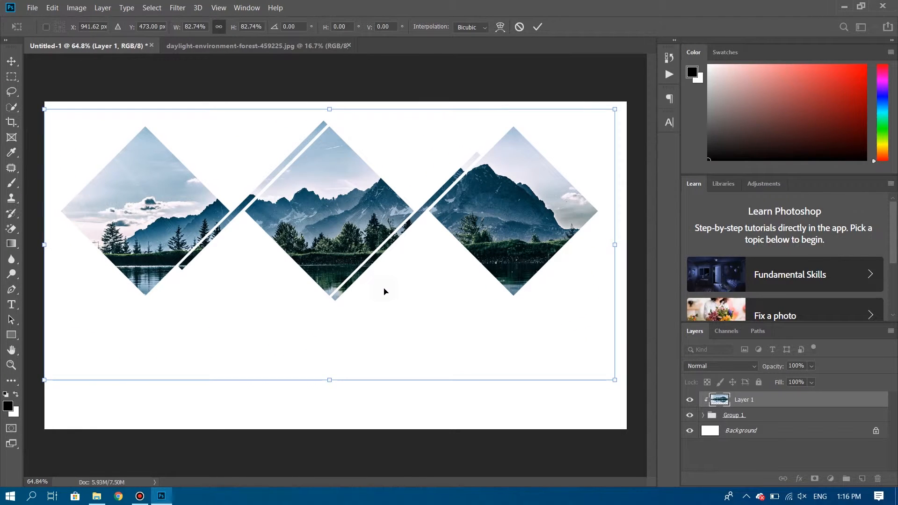
Scale the photo to about 81%, shift it to about X 976 px, Y 476 px behind the diamonds, and apply the transform
drag(616, 244, 613, 242)
drag(44, 246, 52, 247)
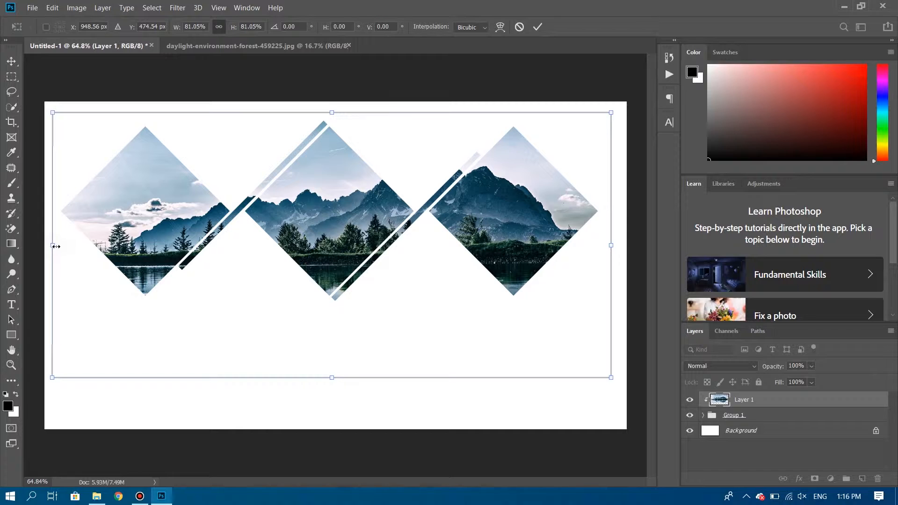
key(Up)
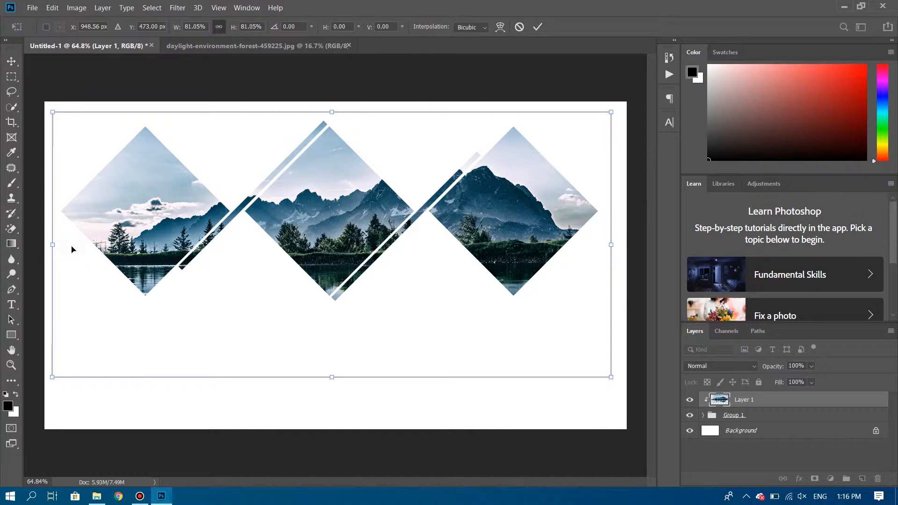
drag(73, 248, 84, 247)
drag(272, 315, 270, 317)
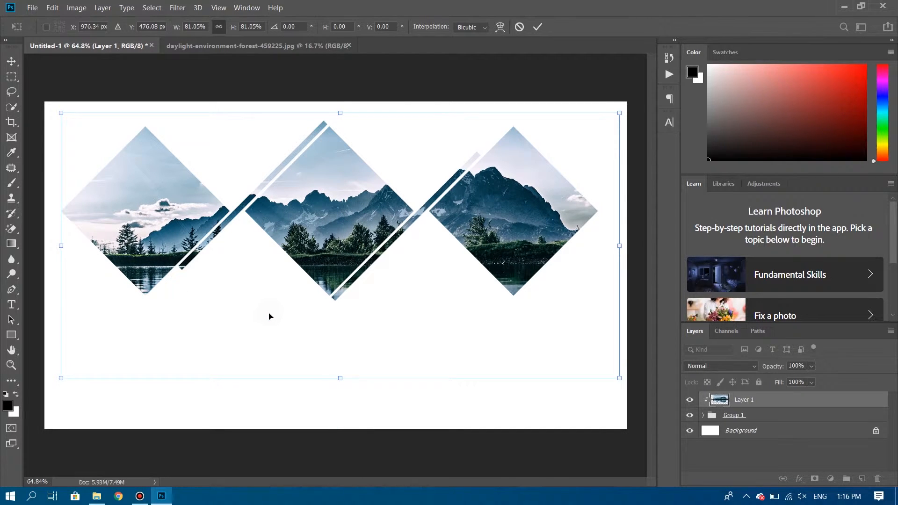
key(Return)
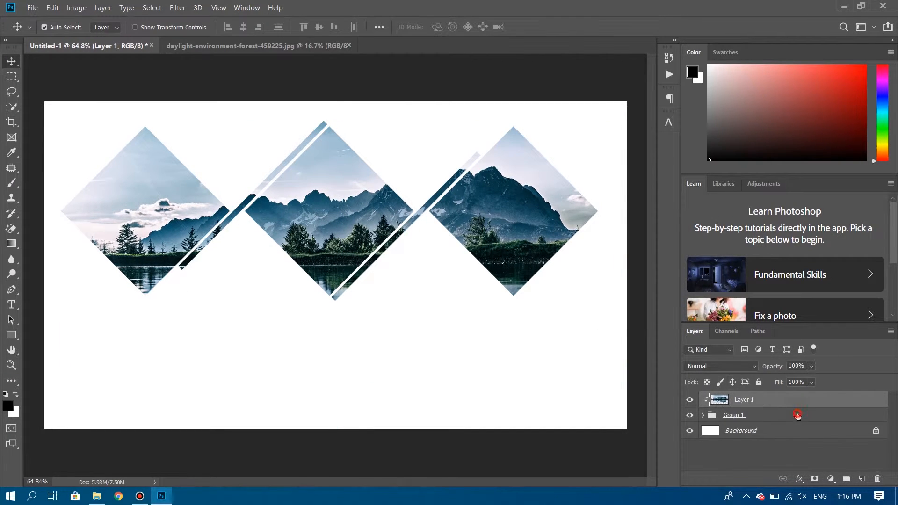
Add a blue Multiply drop shadow to Group 1 with 52% opacity, 15 px distance, 29% spread and 29 px size
click(797, 415)
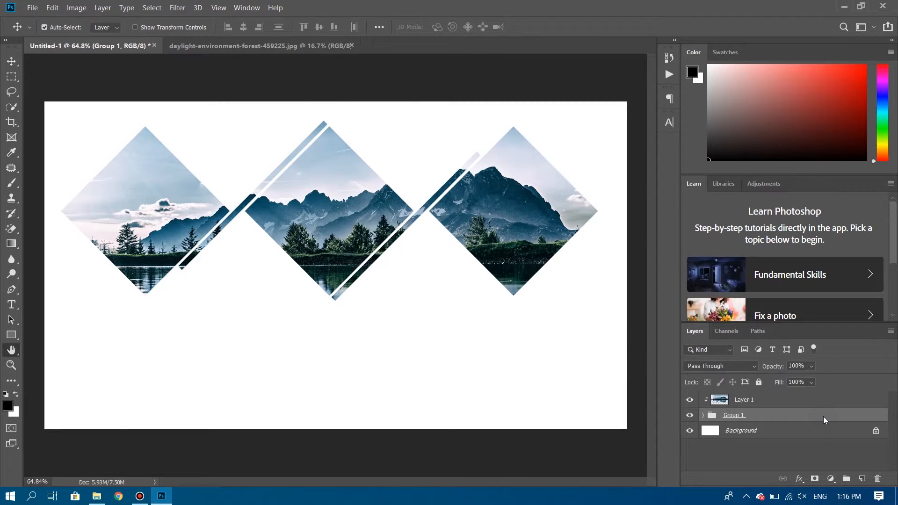
double_click(824, 416)
drag(451, 80, 589, 62)
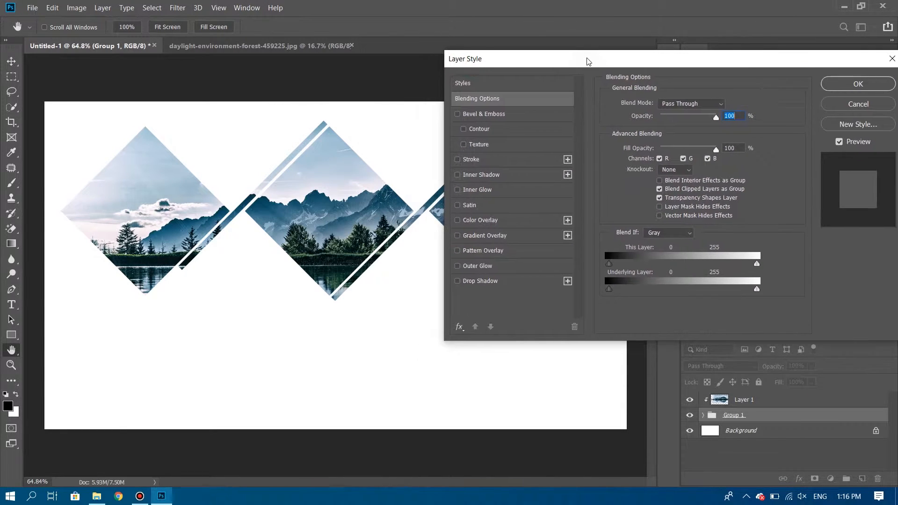
click(473, 281)
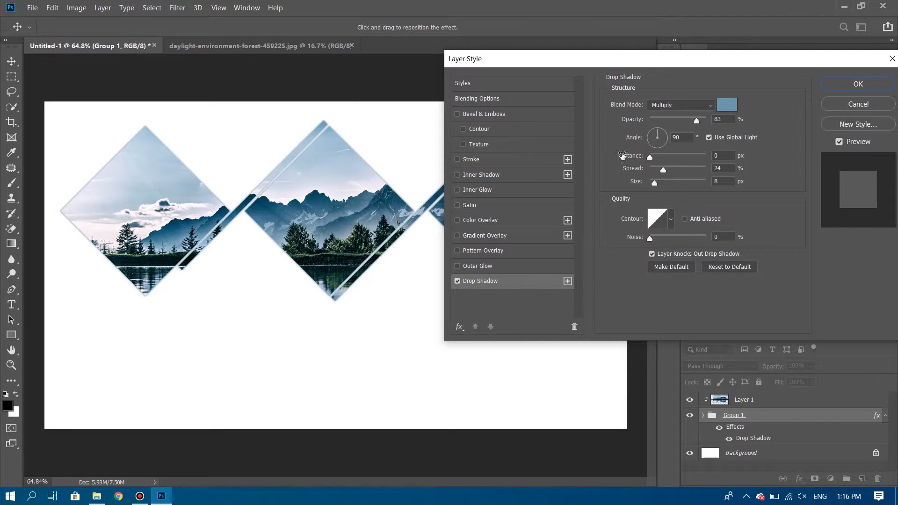
drag(625, 157, 645, 184)
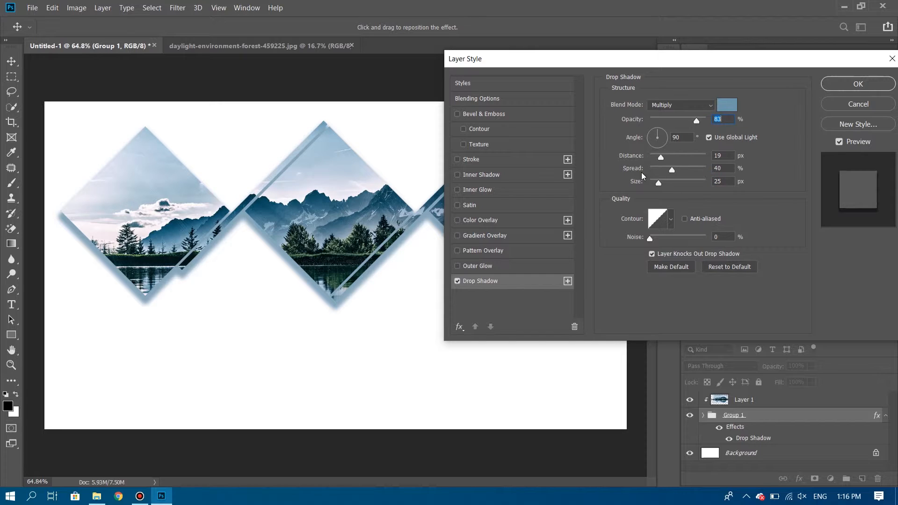
drag(639, 122, 620, 118)
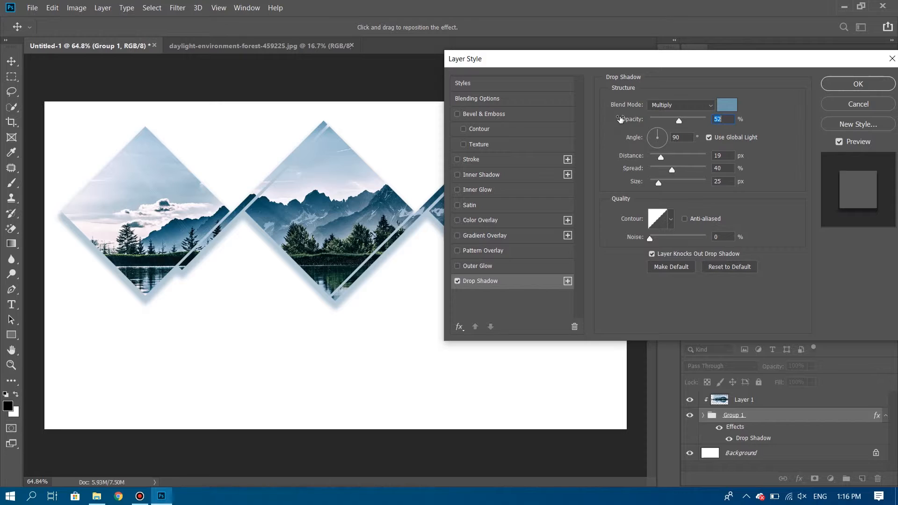
drag(631, 155, 637, 184)
drag(740, 62, 480, 158)
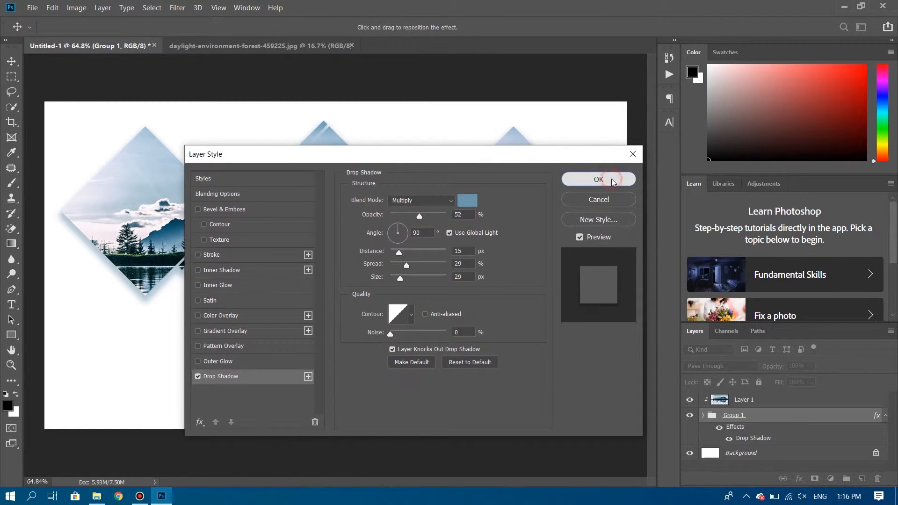
click(599, 180)
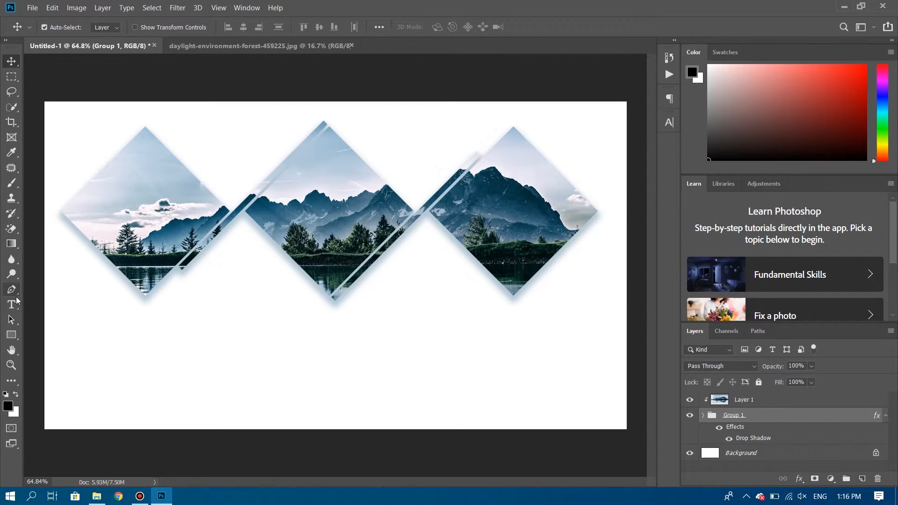
Set the Type tool's font to The Bold Font, Bold
click(12, 304)
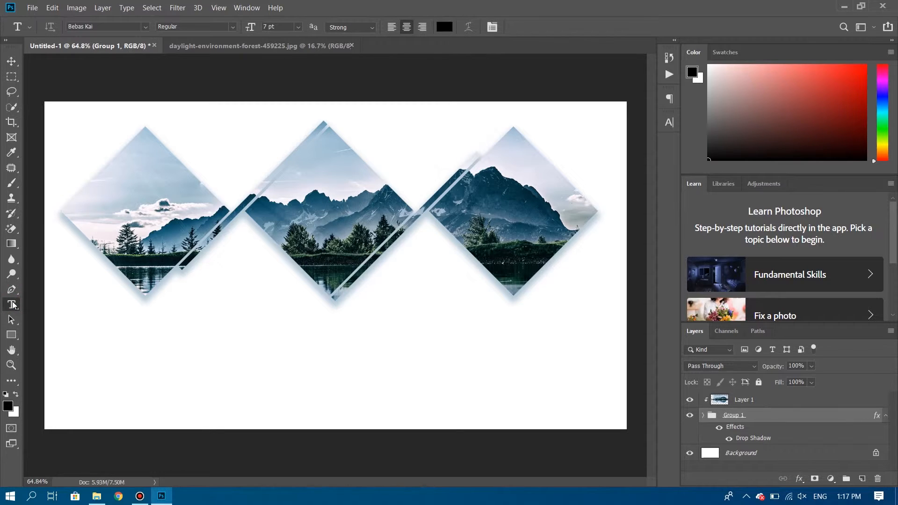
click(109, 24)
click(146, 27)
text(t)
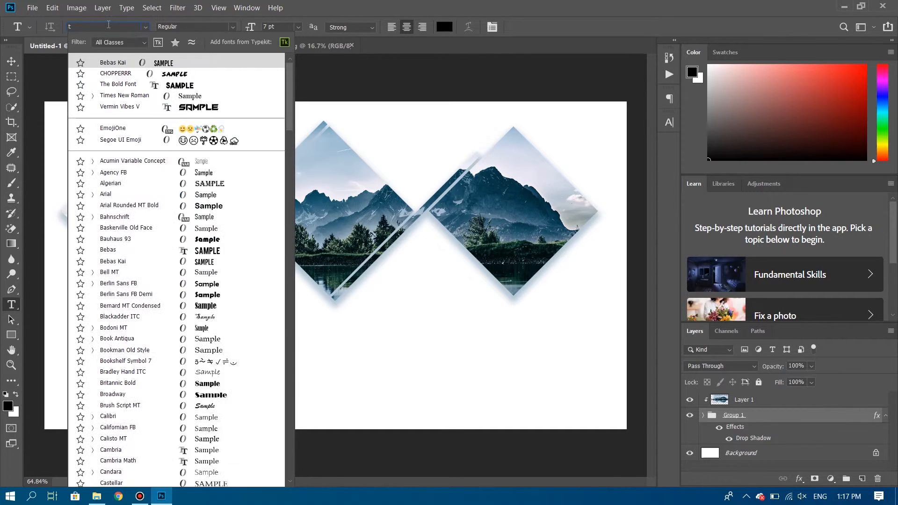
text(he)
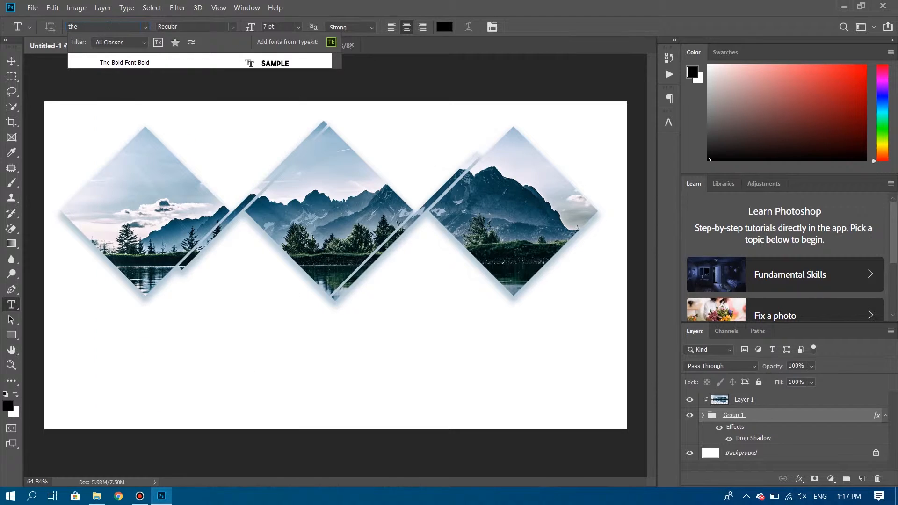
click(120, 63)
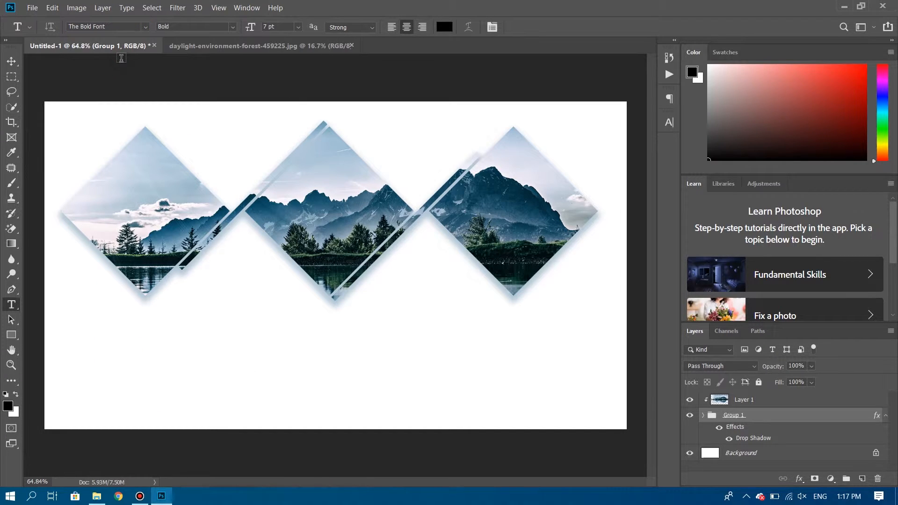
click(120, 365)
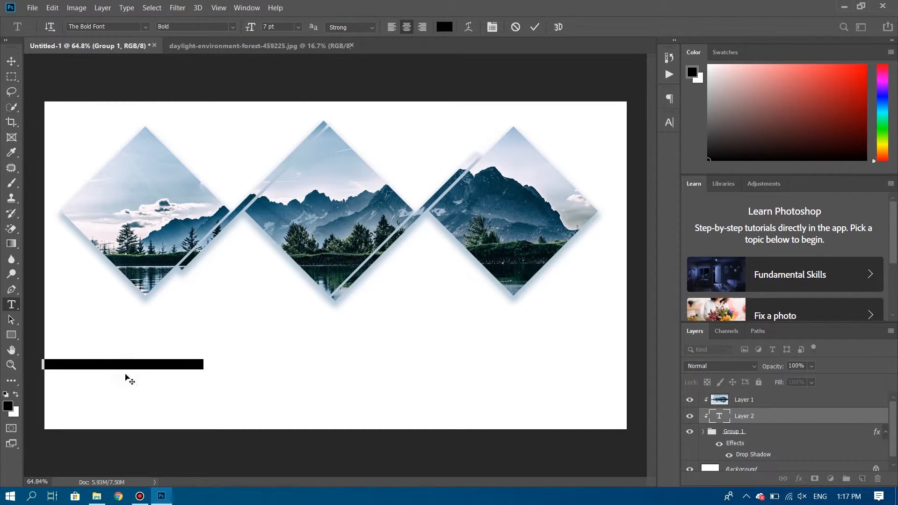
drag(125, 375, 311, 377)
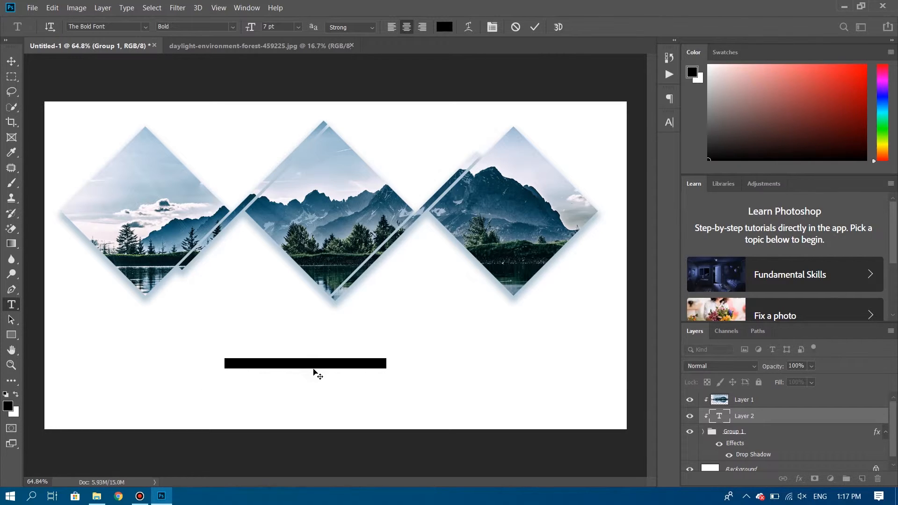
click(749, 420)
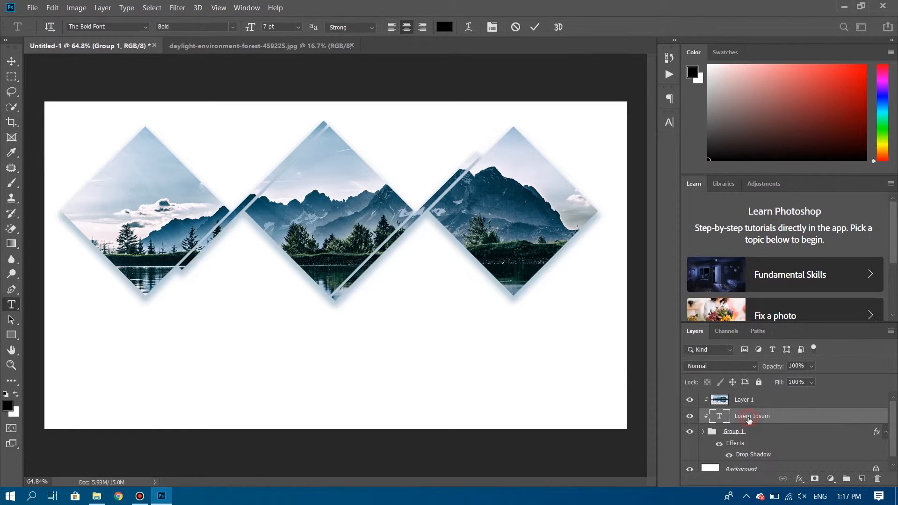
Add the text PHOTOSHOP DUDE on a new layer above the photo layer, in the white space below the diamonds
click(752, 403)
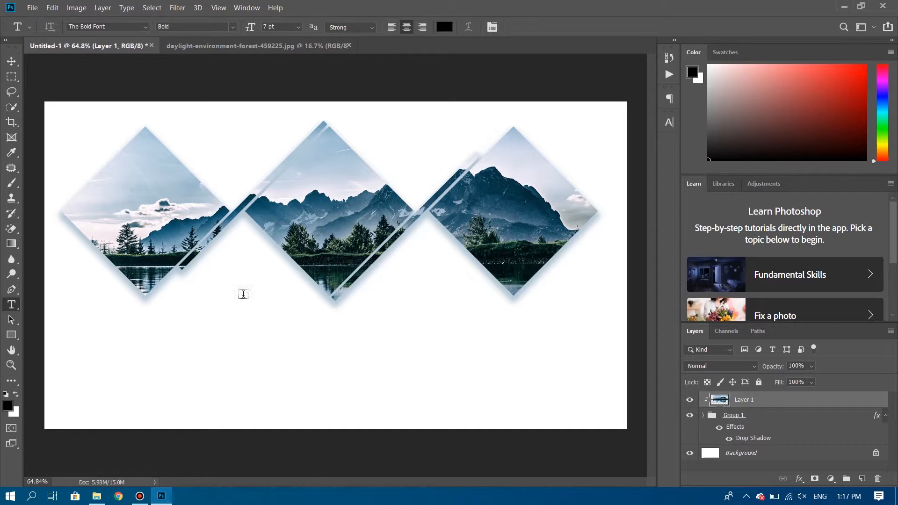
click(157, 370)
drag(170, 383, 264, 378)
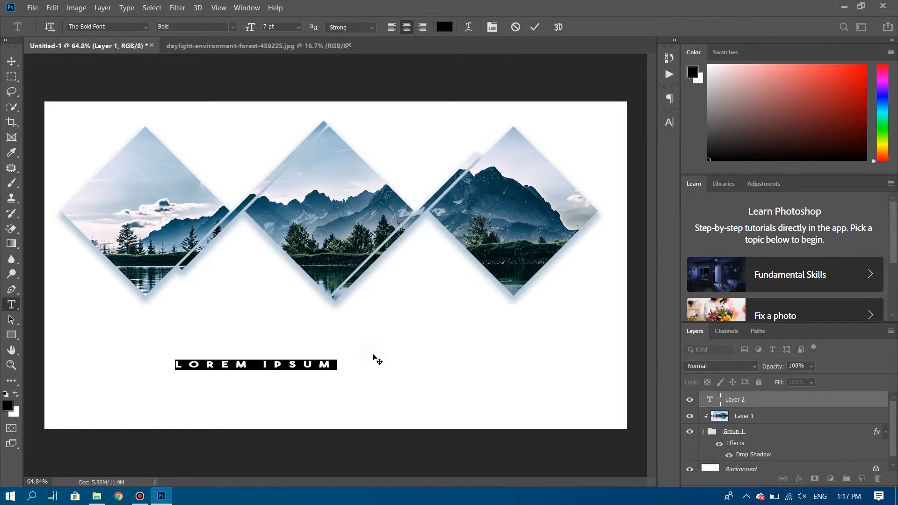
text(PHO)
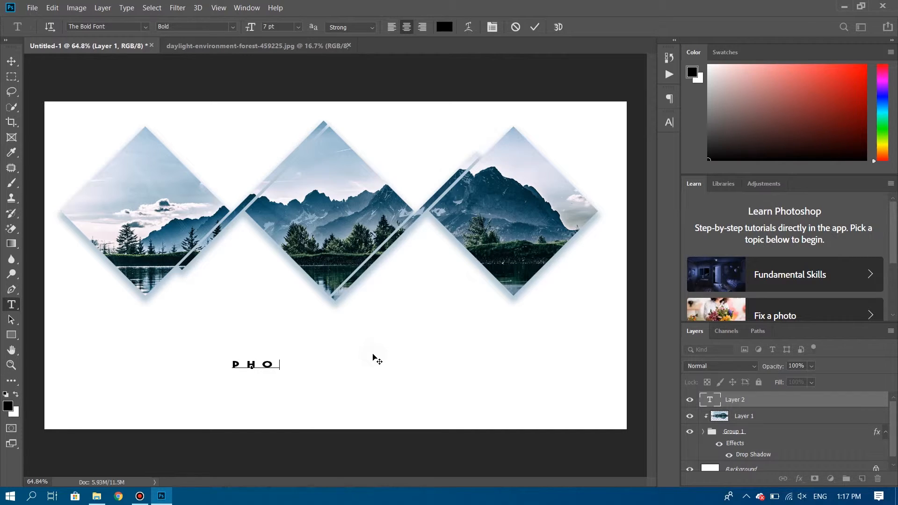
text(TOSH)
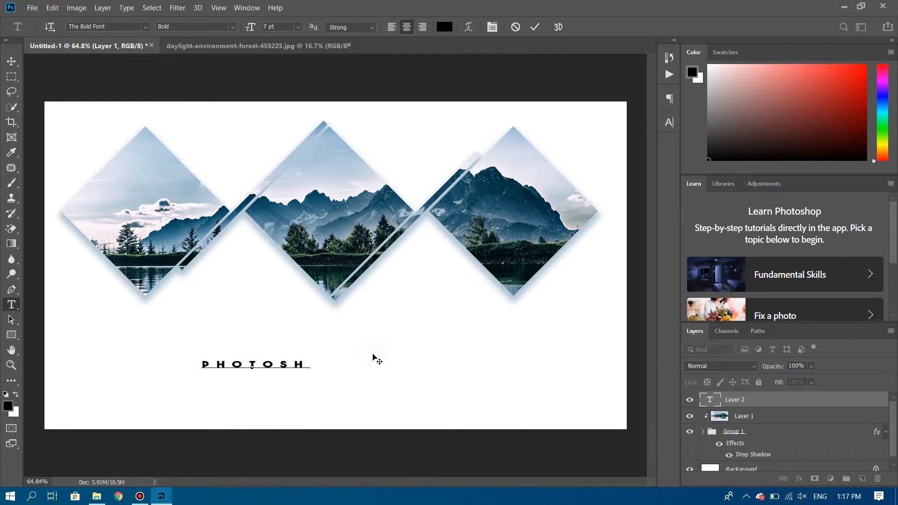
text(OP DUDE)
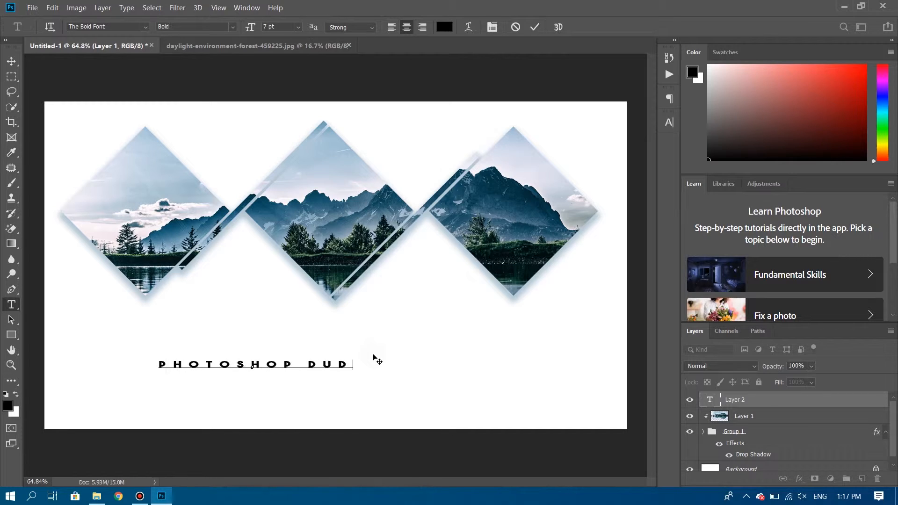
Set the PHOTOSHOP DUDE text to a size of 23 pt and a horizontal scale of 84%
drag(359, 365, 148, 354)
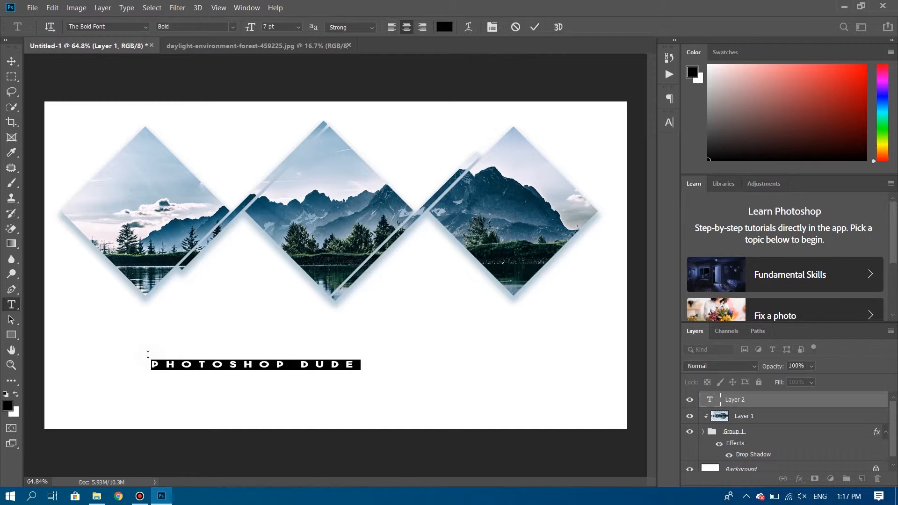
click(668, 124)
mouse_move(537, 154)
mouse_down()
mouse_move(549, 153)
mouse_move(538, 157)
mouse_up()
drag(617, 176, 580, 175)
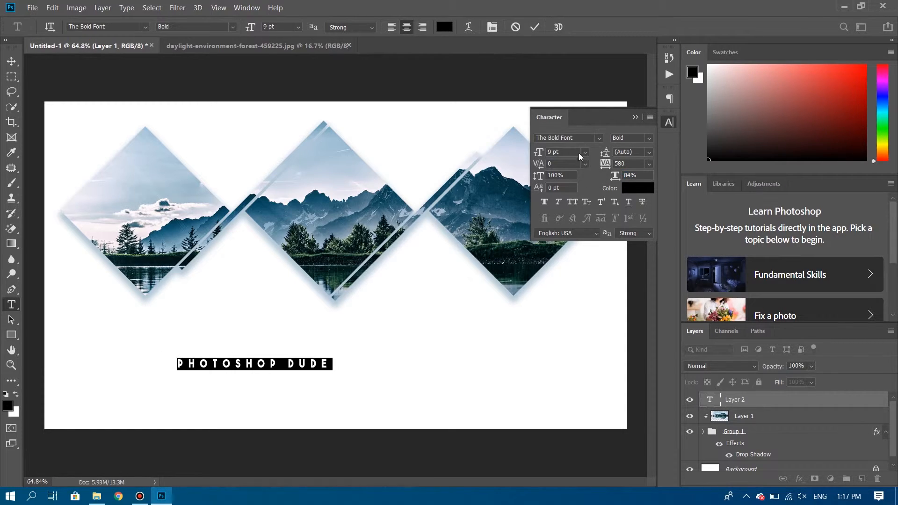
drag(541, 153, 550, 154)
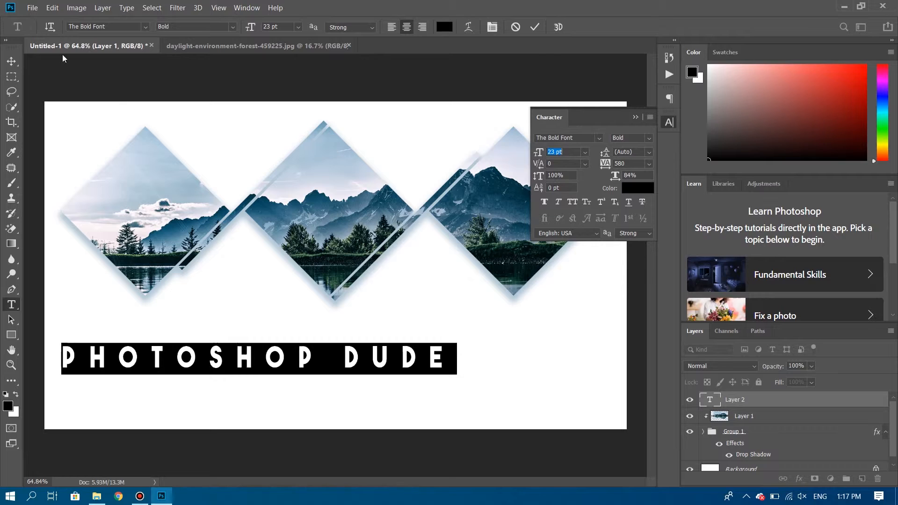
Move the PHOTOSHOP DUDE text to roughly the centre beneath the diamonds and collapse the character settings
click(12, 62)
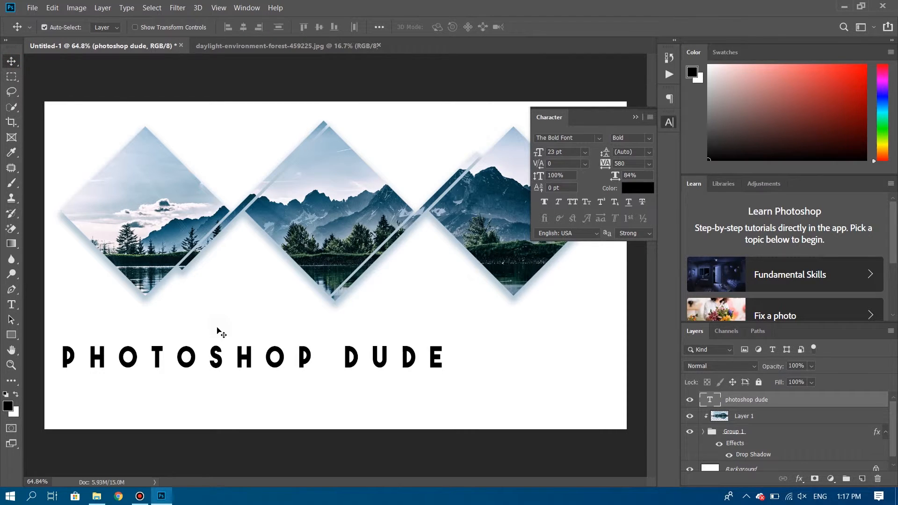
drag(248, 357, 341, 361)
click(634, 120)
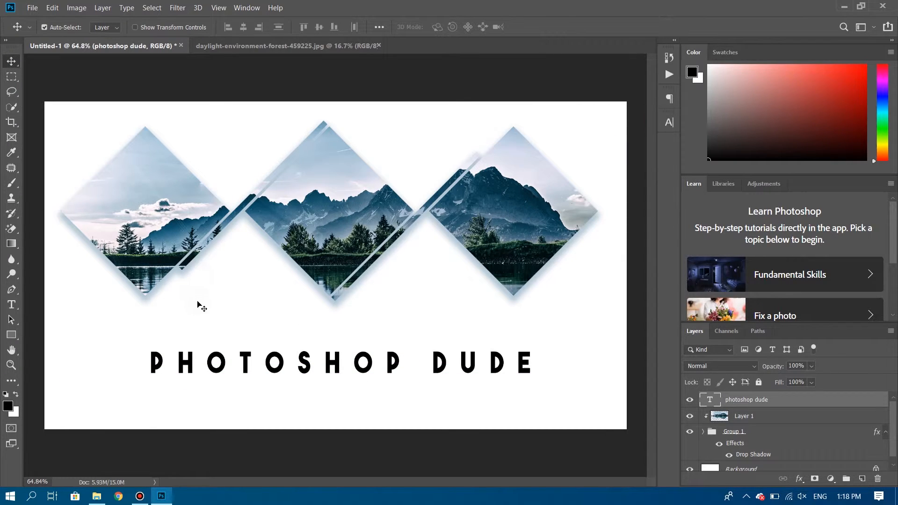
Widen the PHOTOSHOP DUDE text on both sides with Free Transform and centre it beneath the three diamonds
key(ctrl)
key(ctrl+t)
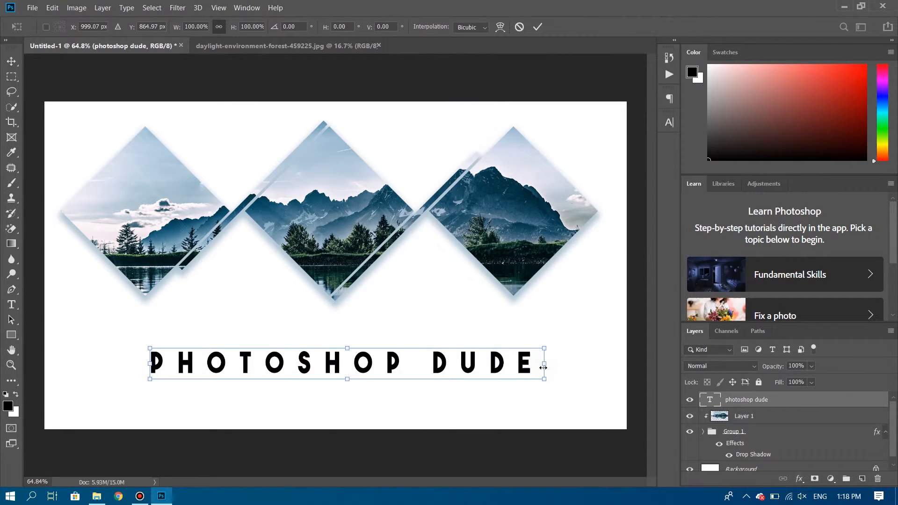
drag(544, 364, 576, 364)
drag(149, 363, 97, 361)
drag(323, 364, 327, 365)
key(Return)
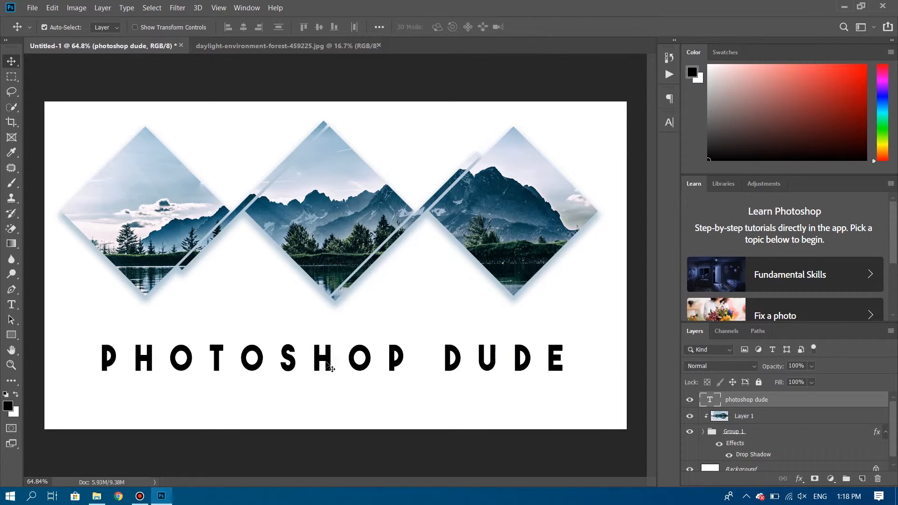
drag(326, 363, 327, 364)
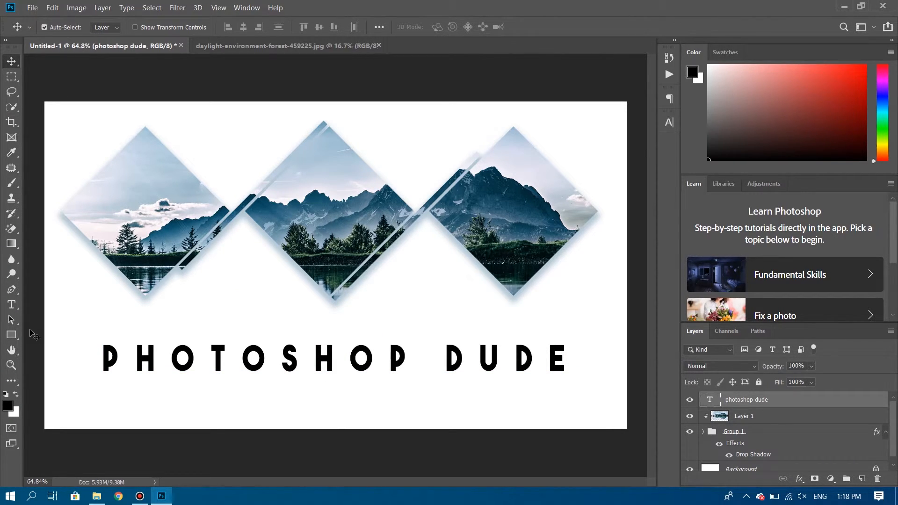
Draw a thin black rectangle about 1515 × 12 px as an underline just below the PHOTOSHOP DUDE text
click(12, 335)
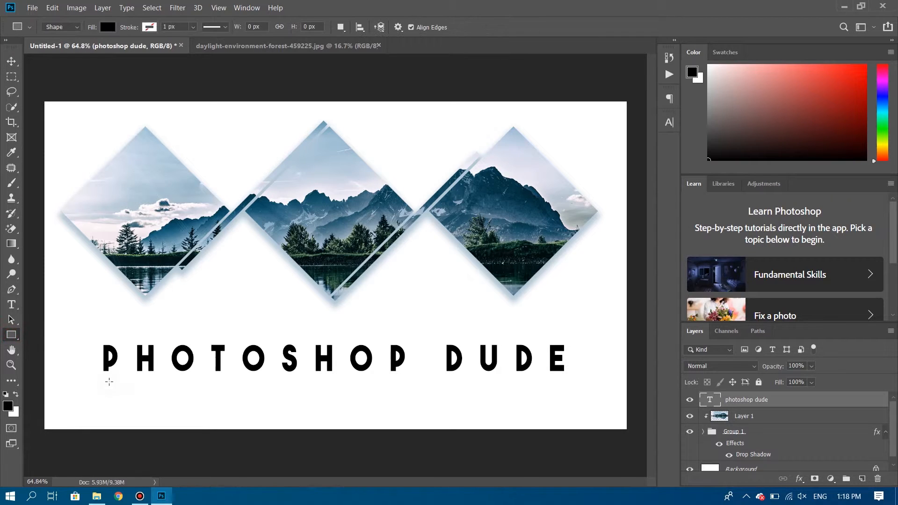
drag(103, 377, 562, 381)
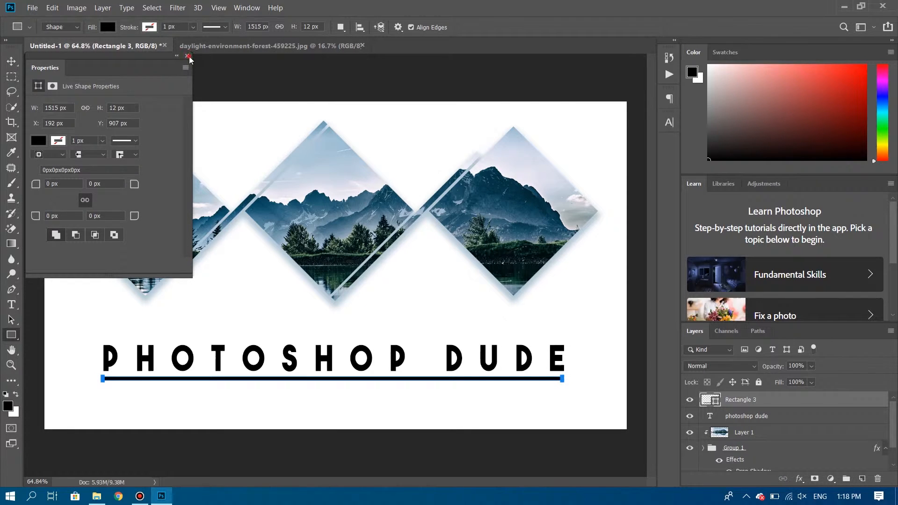
Transform the underline so that its two ends line up with the outer edges of the PHOTOSHOP DUDE text
drag(99, 393, 159, 393)
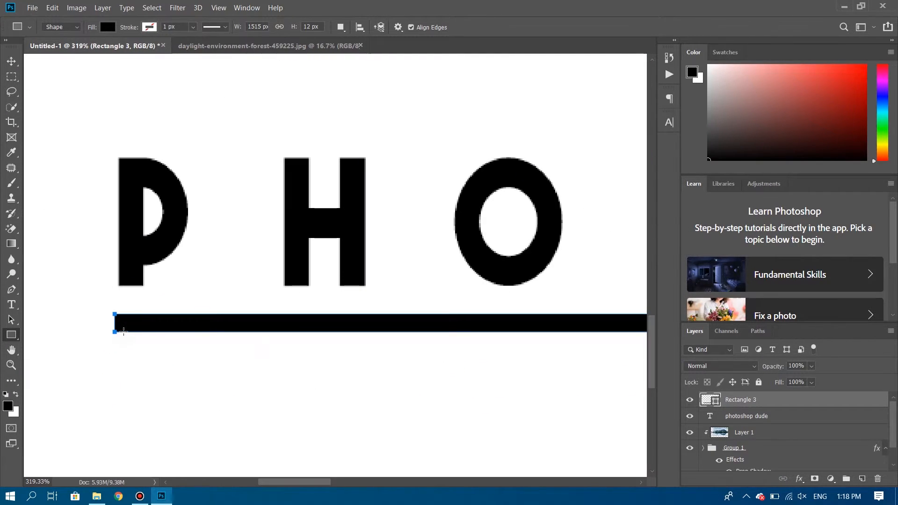
click(12, 65)
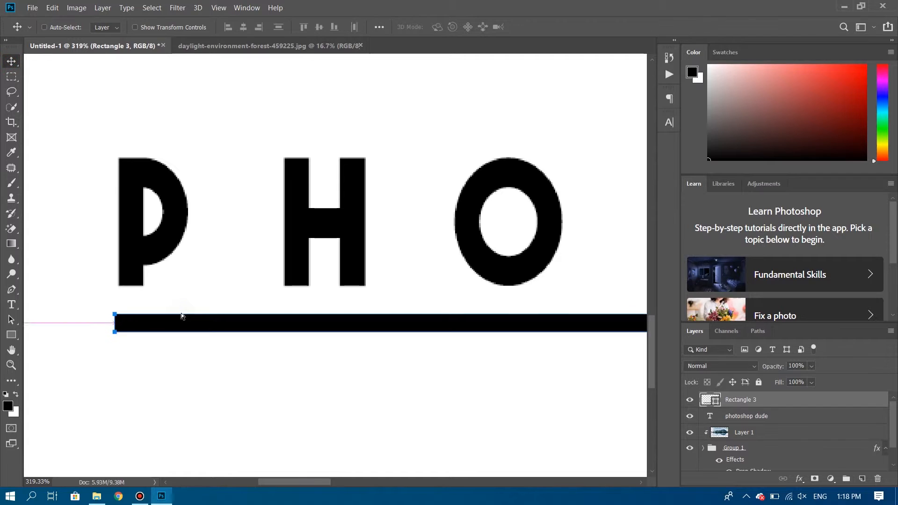
key(ctrl+t)
drag(115, 323, 119, 324)
drag(433, 339, 391, 340)
drag(582, 351, 89, 352)
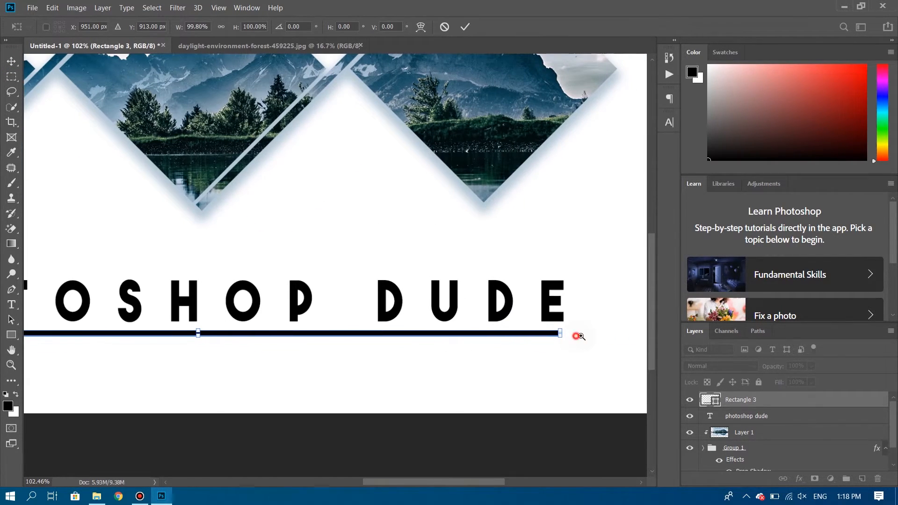
drag(578, 336, 602, 337)
mouse_move(547, 333)
mouse_down()
mouse_move(555, 333)
mouse_move(552, 347)
mouse_up()
key(Return)
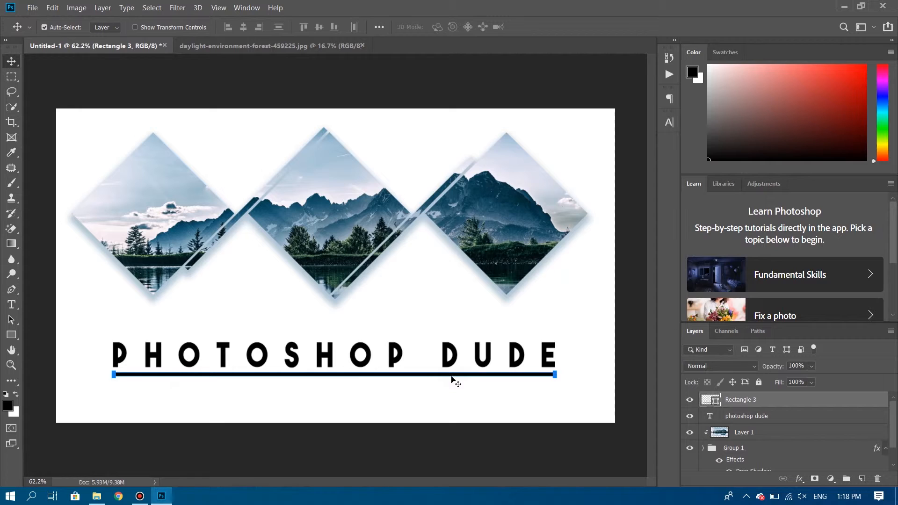
Add the text WALLPAPER in Bebas Kai Regular on a new layer above Rectangle 3, below the underline
click(789, 418)
click(757, 402)
scroll(494, 376, down, 2)
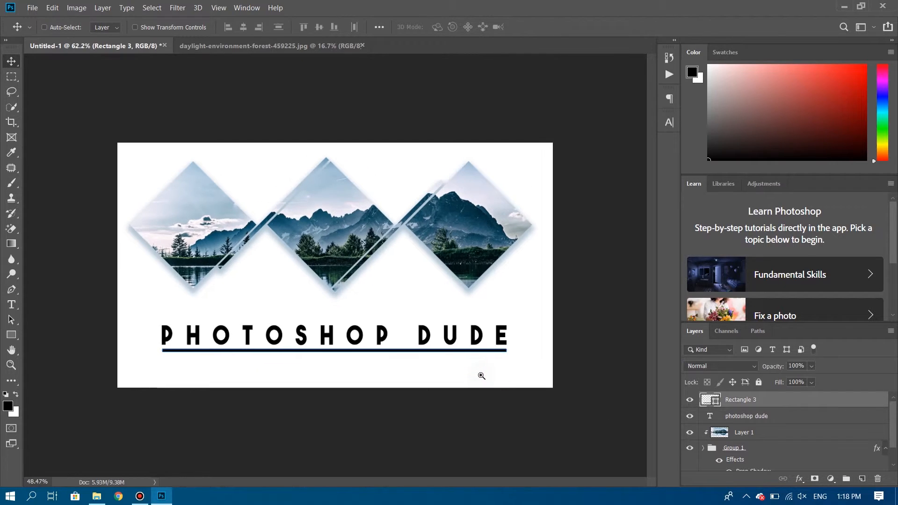
scroll(484, 374, up, 1)
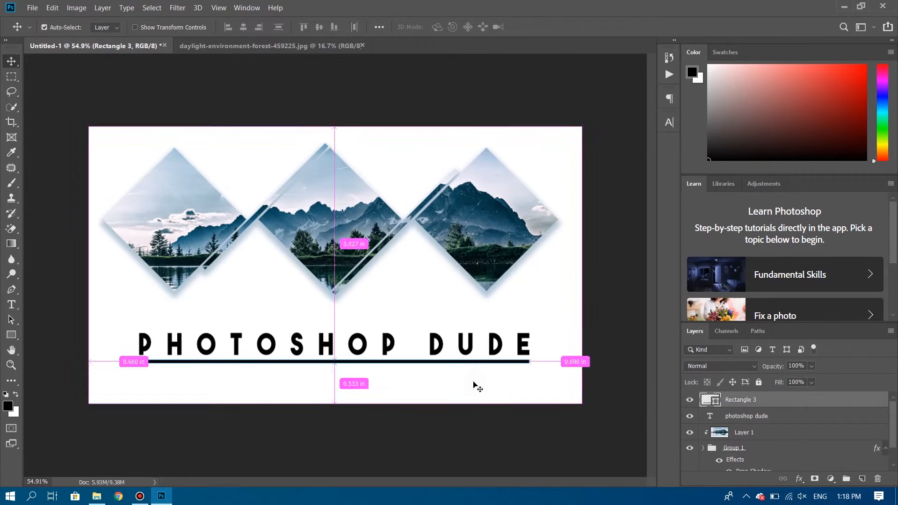
click(11, 304)
click(120, 26)
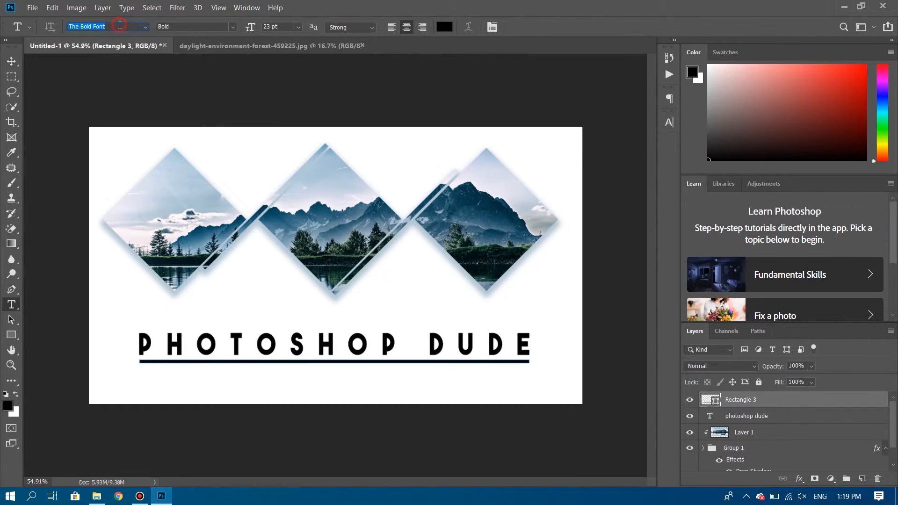
text(be)
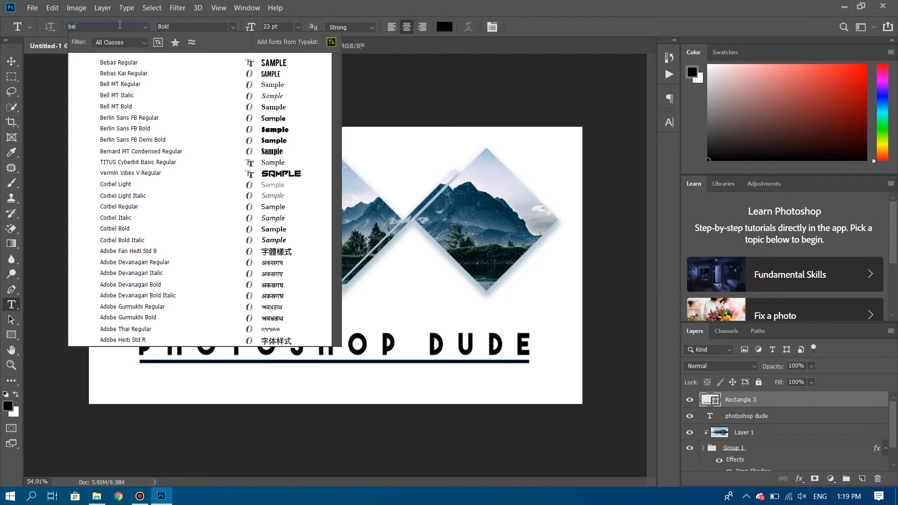
click(134, 73)
click(240, 385)
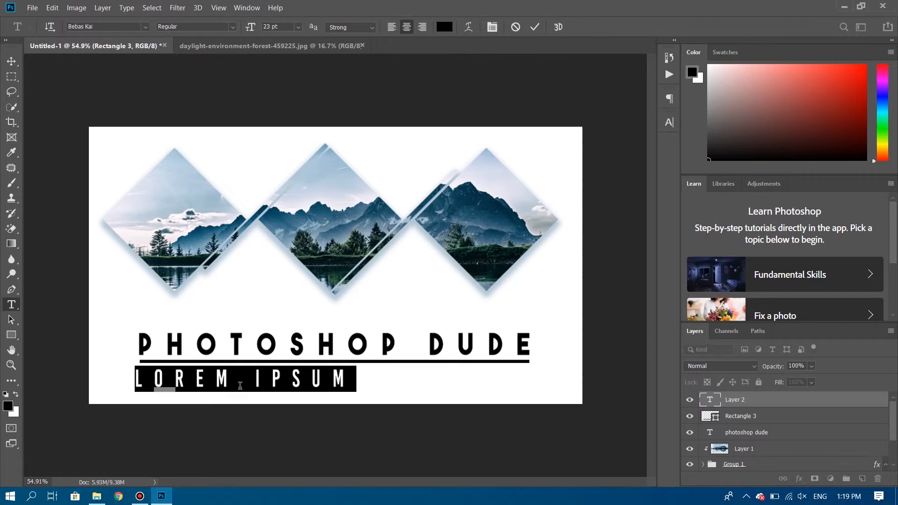
text(WALL )
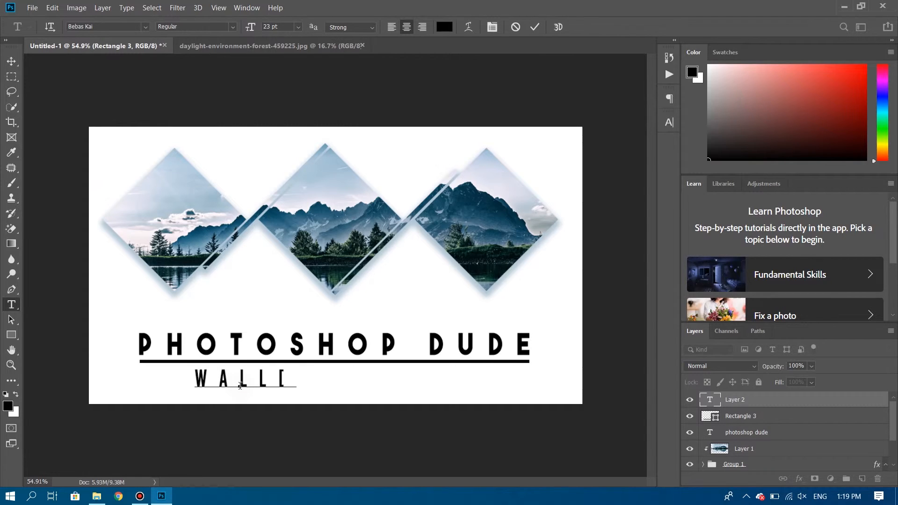
text(PAPER)
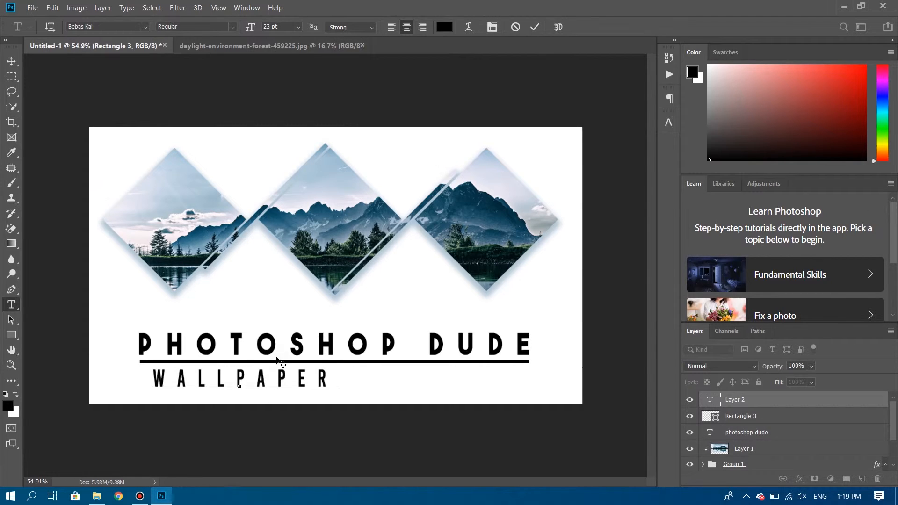
Set the whole WALLPAPER text to a size of 7 pt and collapse the character settings
key(ctrl+a)
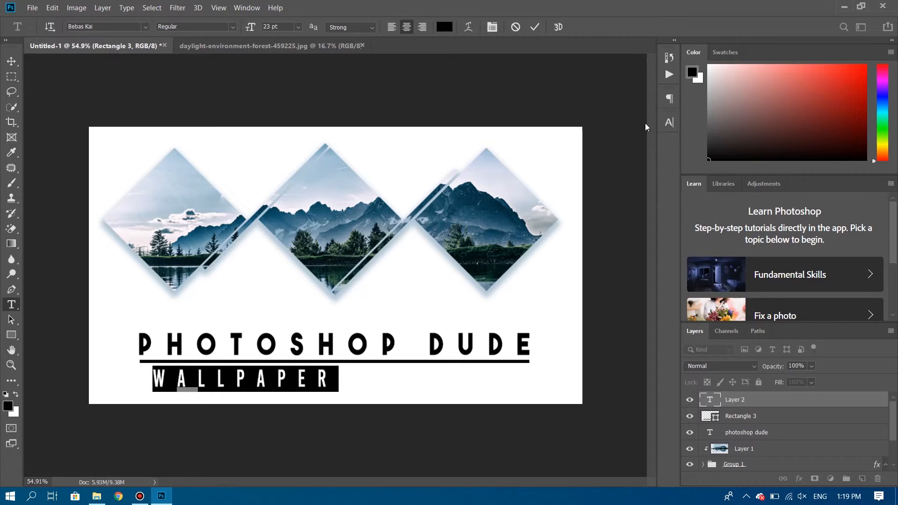
click(669, 123)
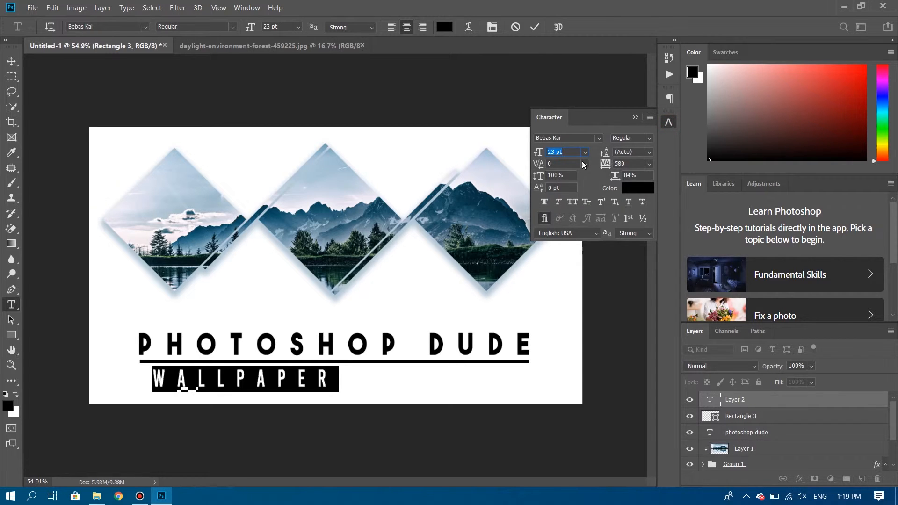
drag(539, 152, 532, 150)
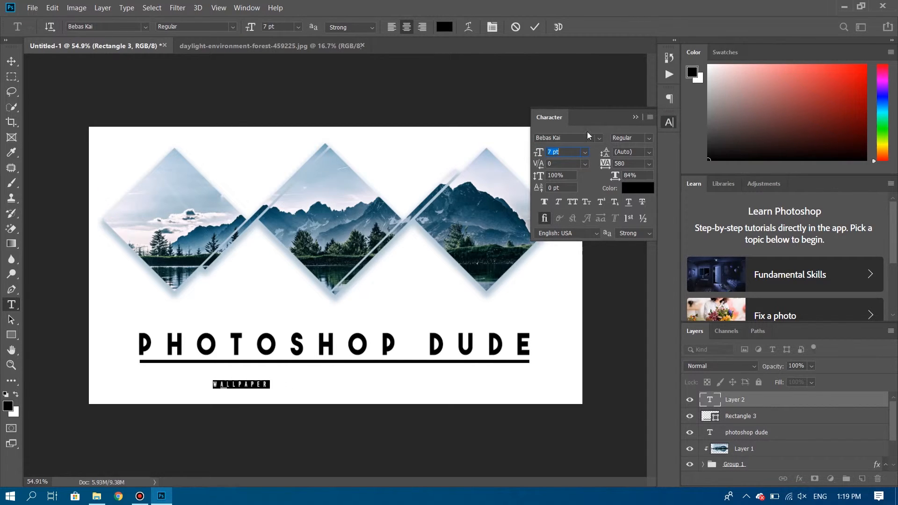
click(634, 117)
Move the WALLPAPER text close beneath the underline and centre it horizontally
click(11, 61)
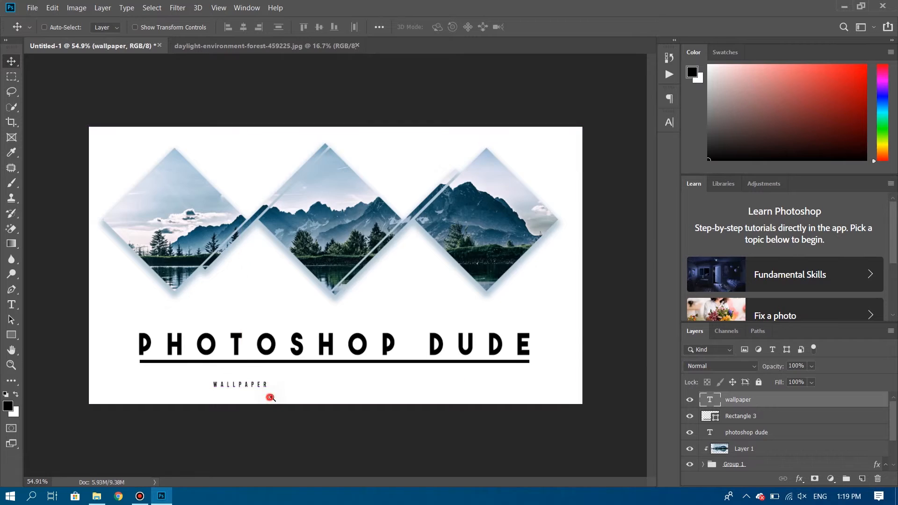
scroll(250, 428, up, 3)
drag(226, 438, 372, 413)
scroll(437, 415, down, 5)
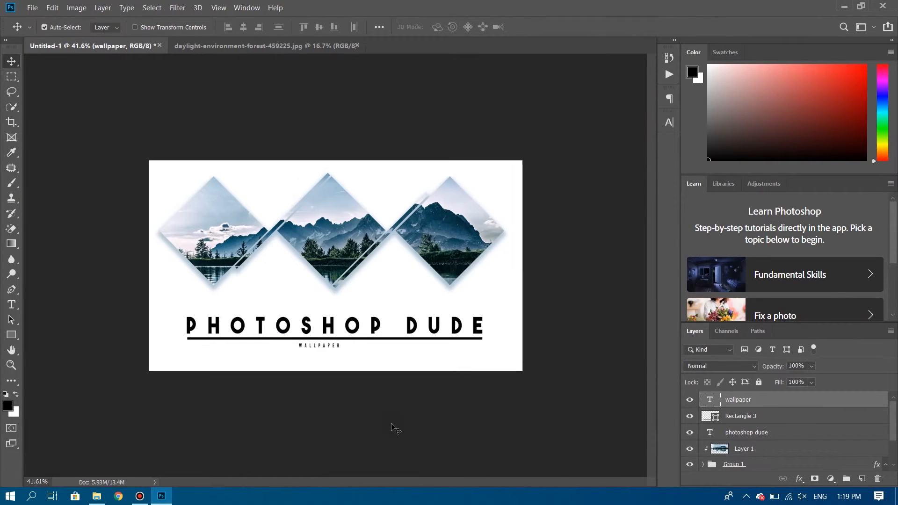
drag(316, 346, 338, 345)
scroll(396, 345, up, 3)
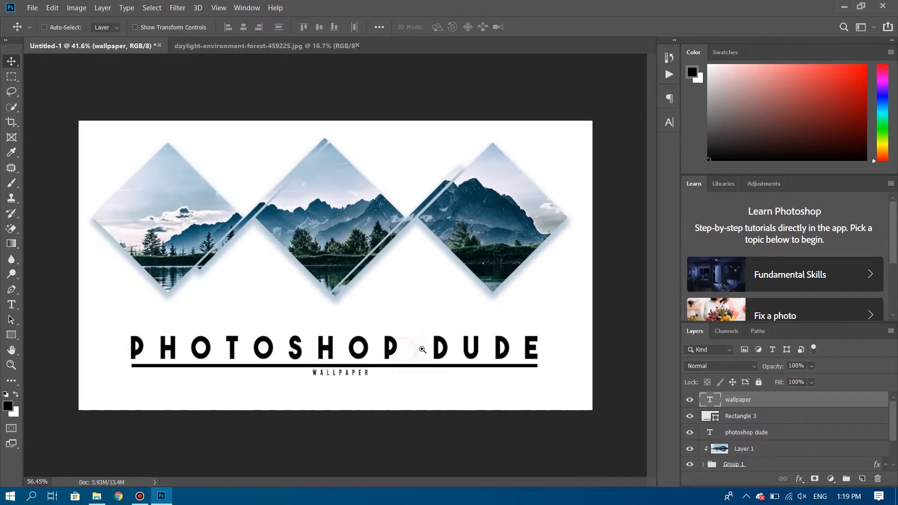
Duplicate the Layer 1 photo, release the copy's clipping mask and place it above the wallpaper text layer
drag(777, 449, 860, 480)
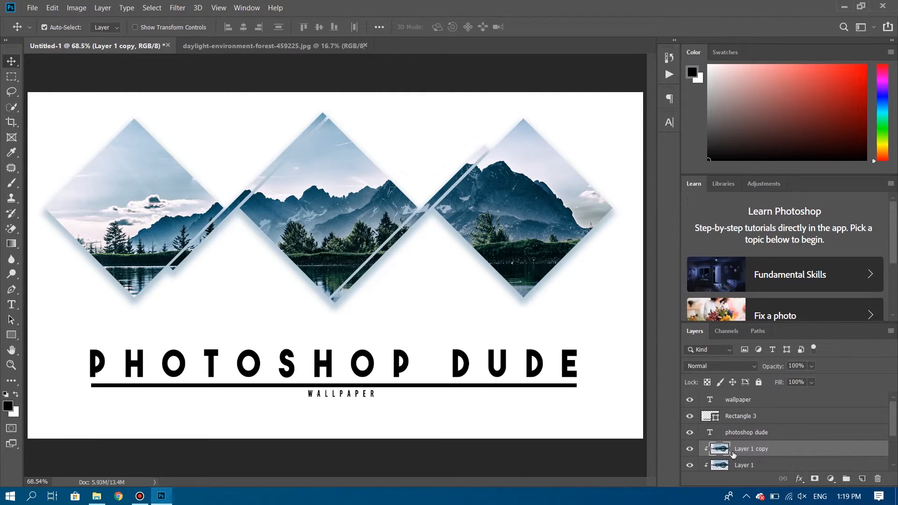
right_click(749, 449)
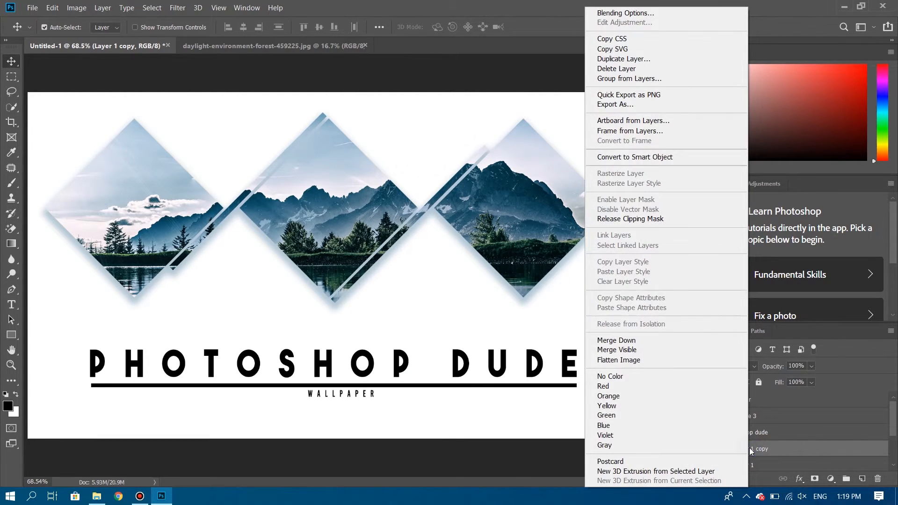
click(619, 218)
drag(762, 448, 754, 405)
Move the photo copy down over the title text, using 60% opacity for alignment, and restore its opacity to 100%
drag(301, 128, 300, 186)
drag(774, 369, 750, 367)
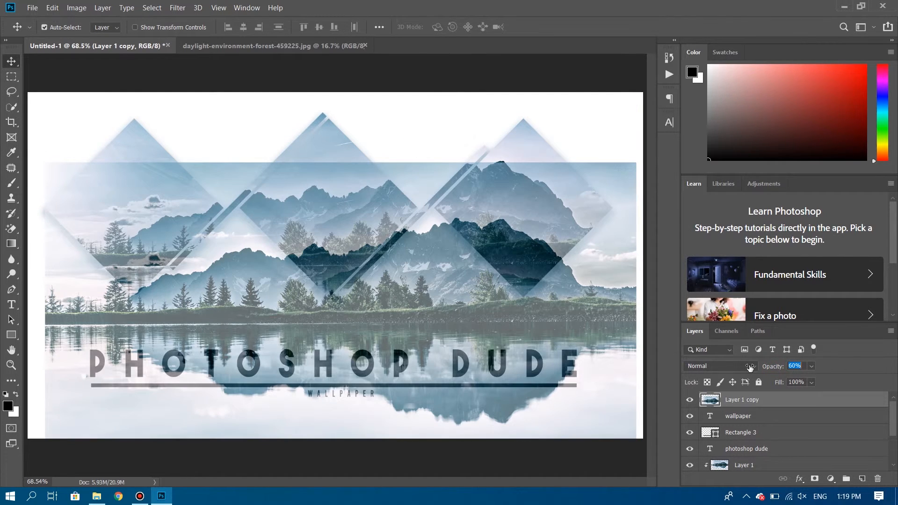
drag(407, 296, 391, 316)
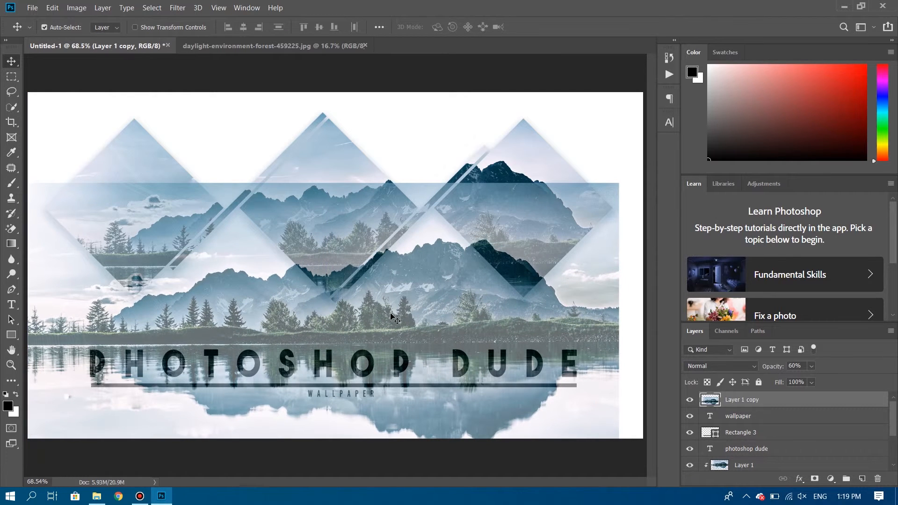
drag(774, 367, 818, 373)
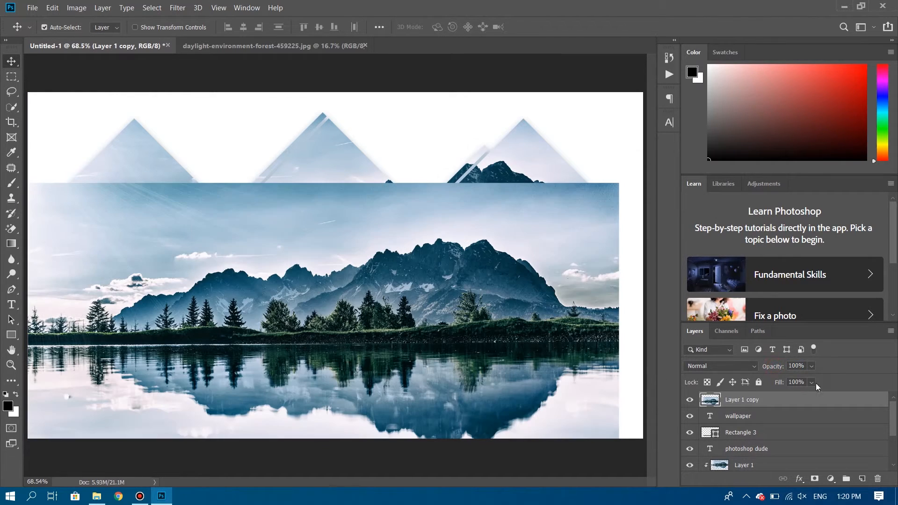
Group the wallpaper, Rectangle 3 and photoshop dude layers together
right_click(806, 400)
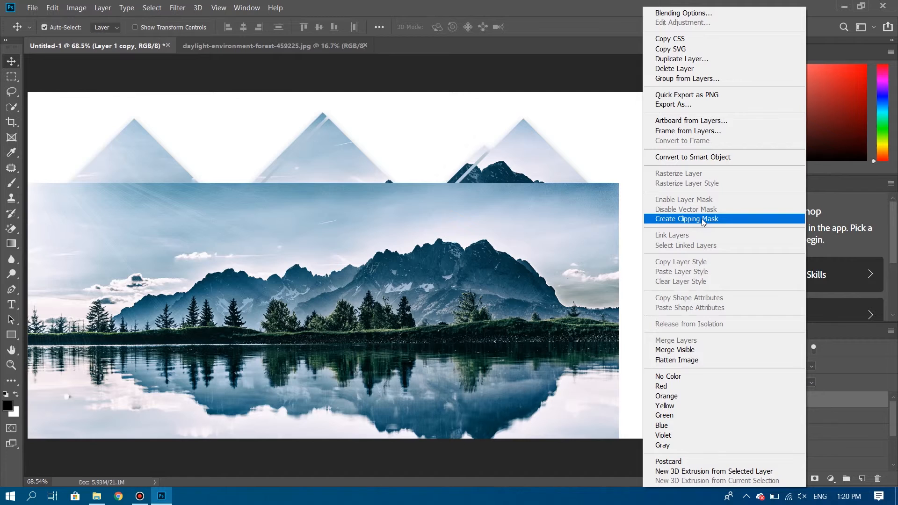
click(712, 223)
click(798, 417)
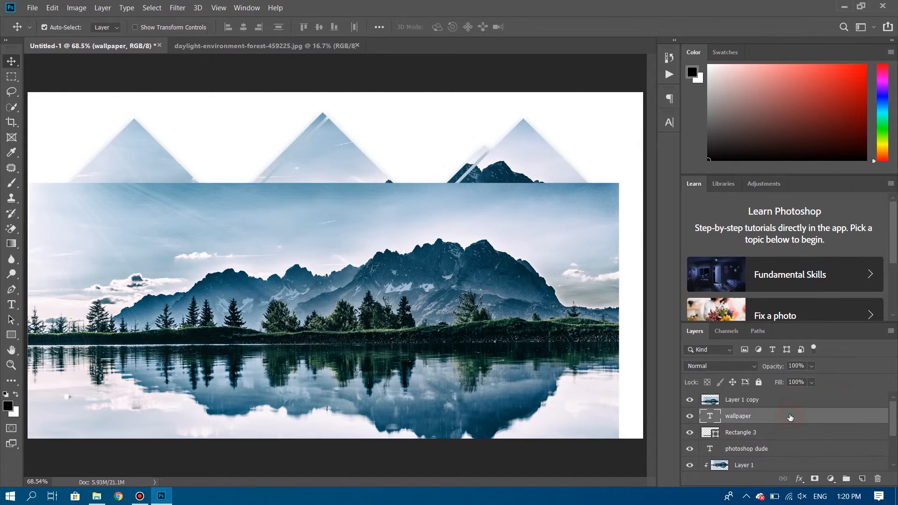
shift+click(775, 430)
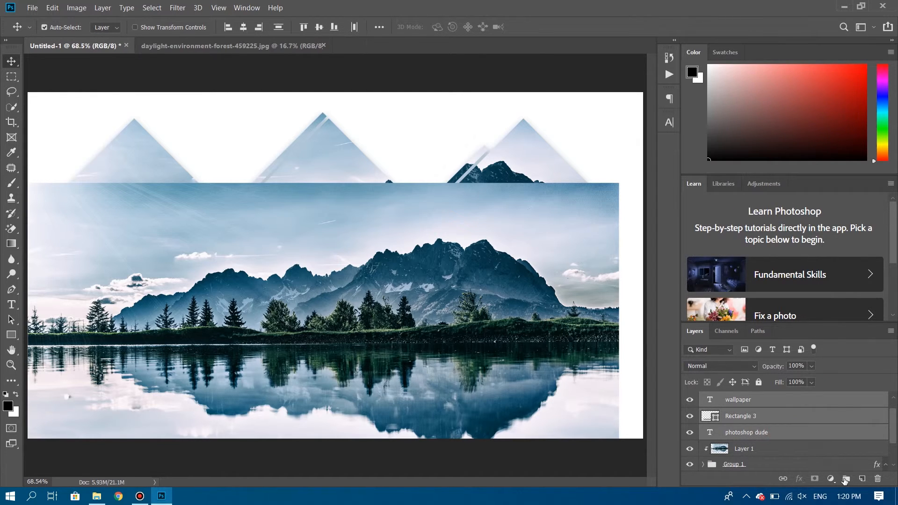
click(846, 478)
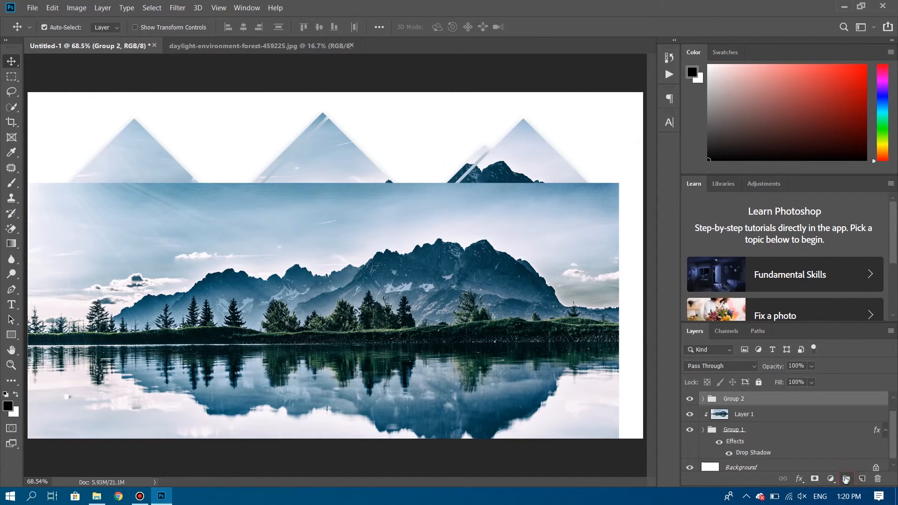
Clip the Layer 1 copy photo to the Group 2 text group with a clipping mask
scroll(765, 418, up, 1)
click(766, 401)
right_click(785, 399)
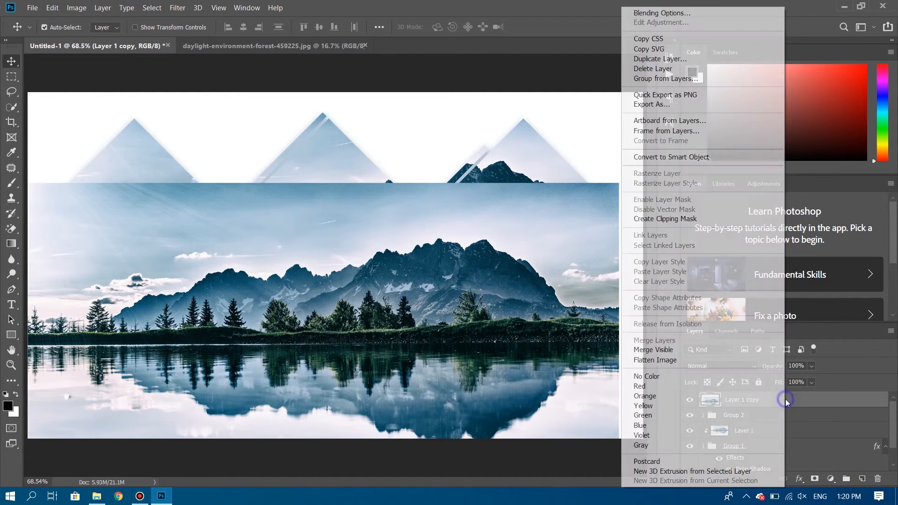
click(703, 221)
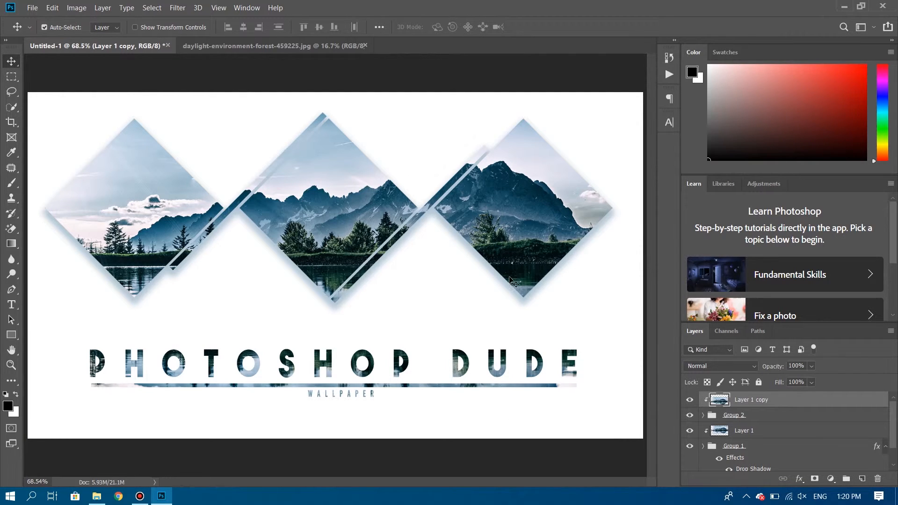
click(177, 9)
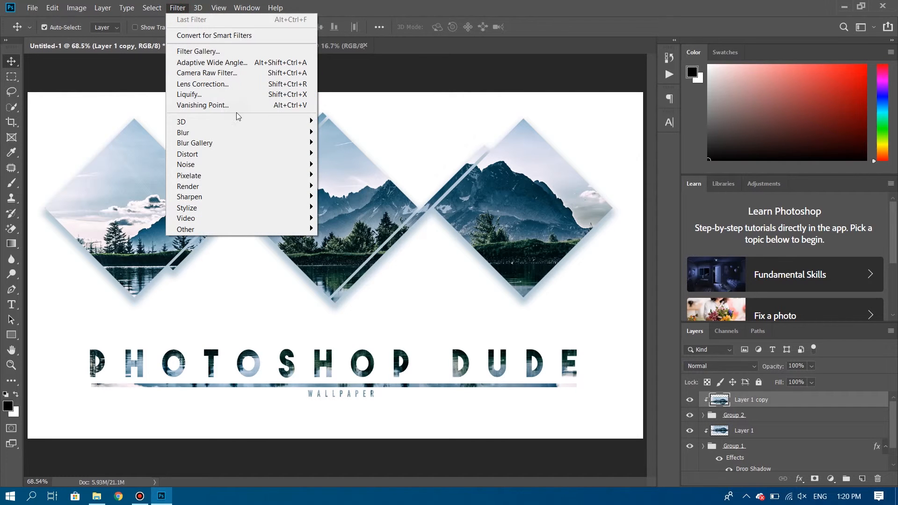
mouse_move(253, 132)
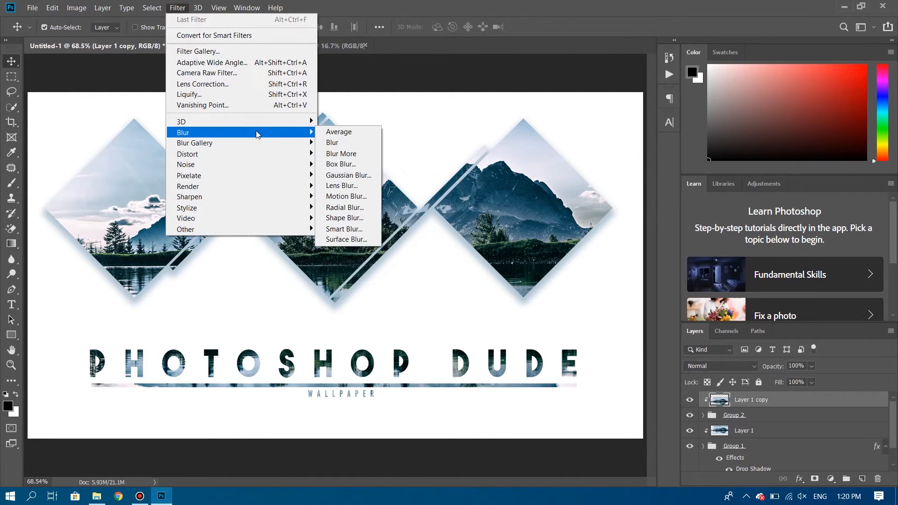
click(361, 176)
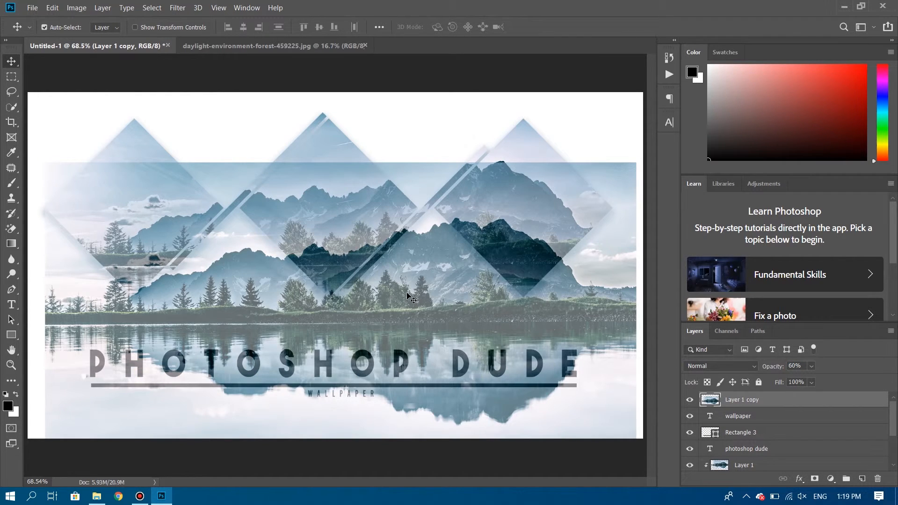
Move the 60% opacity photo copy slightly down and left over the title text and restore its opacity to 100%
drag(407, 294, 390, 316)
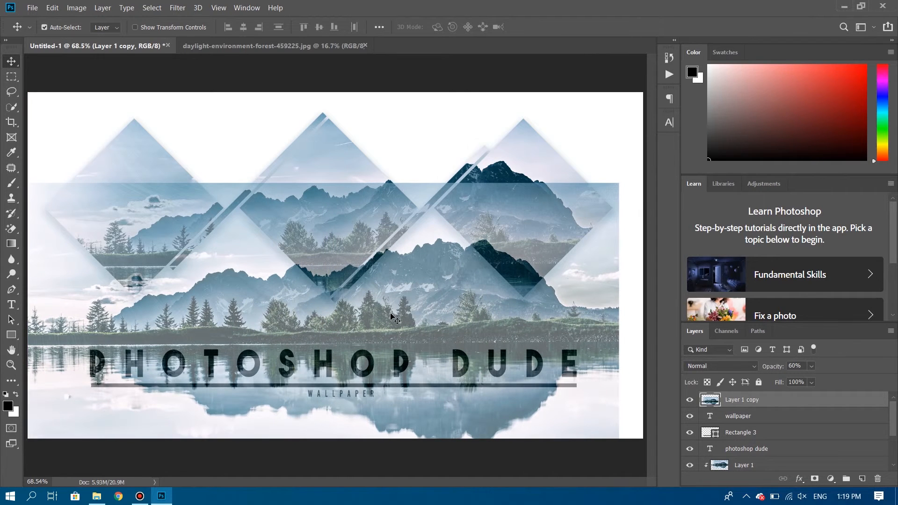
drag(775, 368, 820, 373)
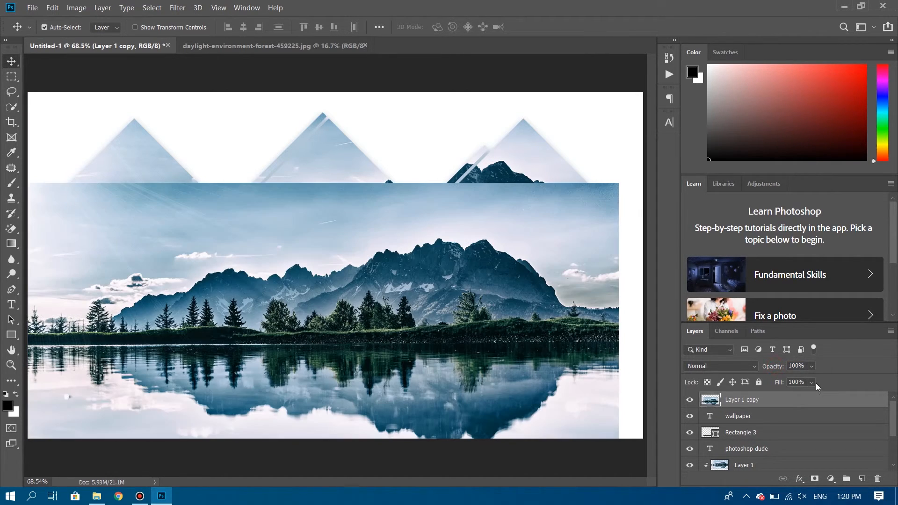
right_click(808, 398)
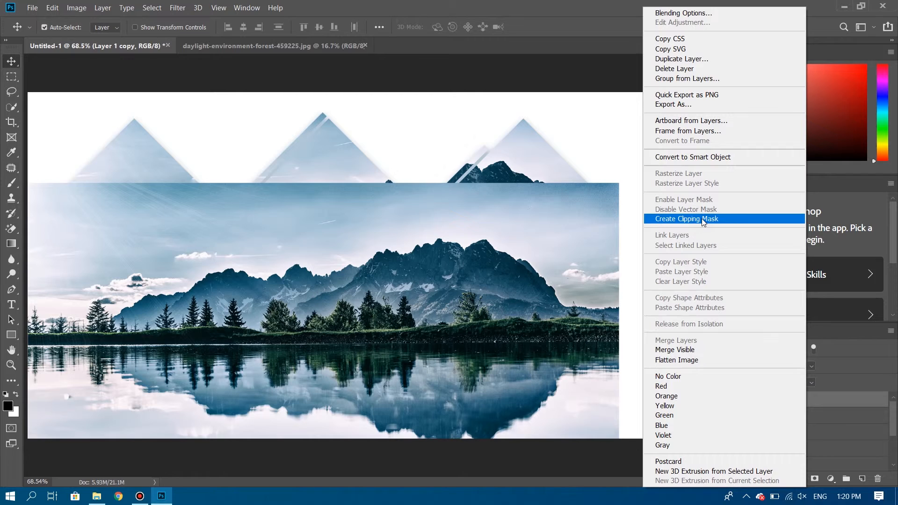
click(714, 227)
Group the wallpaper, Rectangle 3 and photoshop dude layers together
click(791, 417)
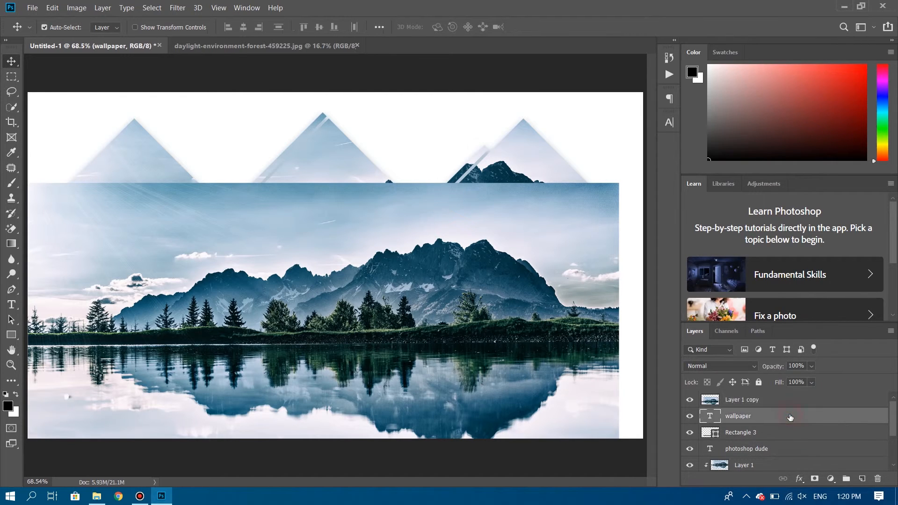
shift+click(775, 432)
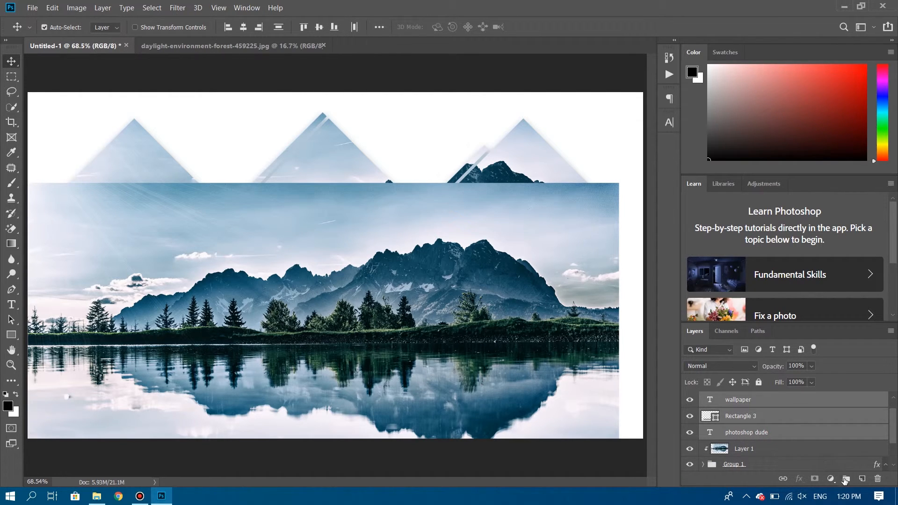
click(845, 479)
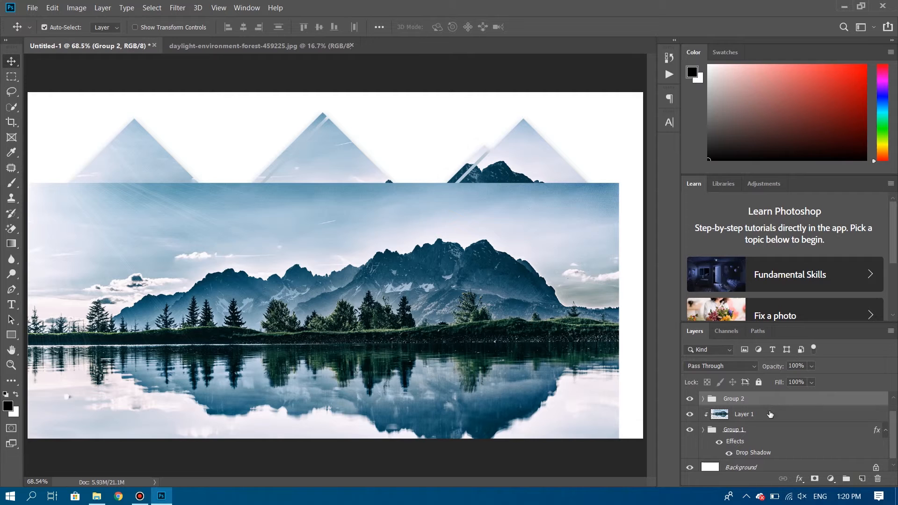
Clip the Layer 1 copy photo to the Group 2 text group with a clipping mask
drag(765, 419, 762, 401)
right_click(785, 399)
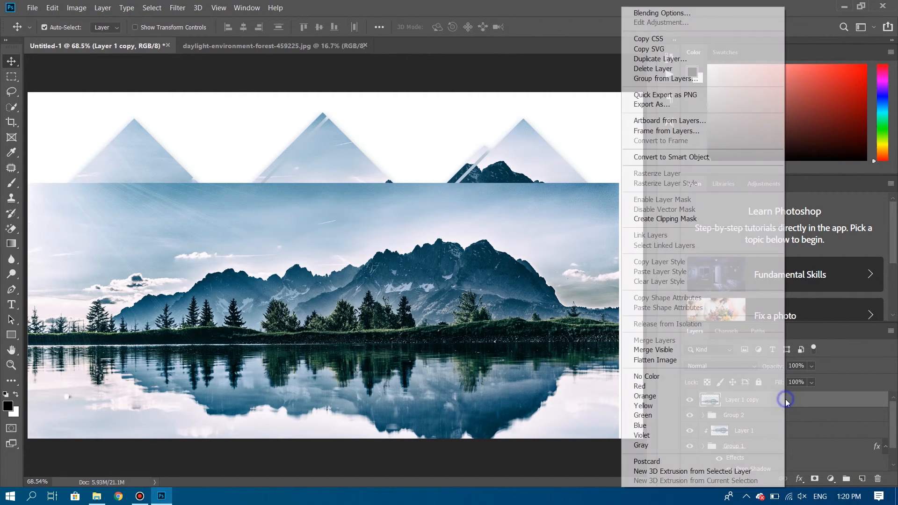
click(704, 221)
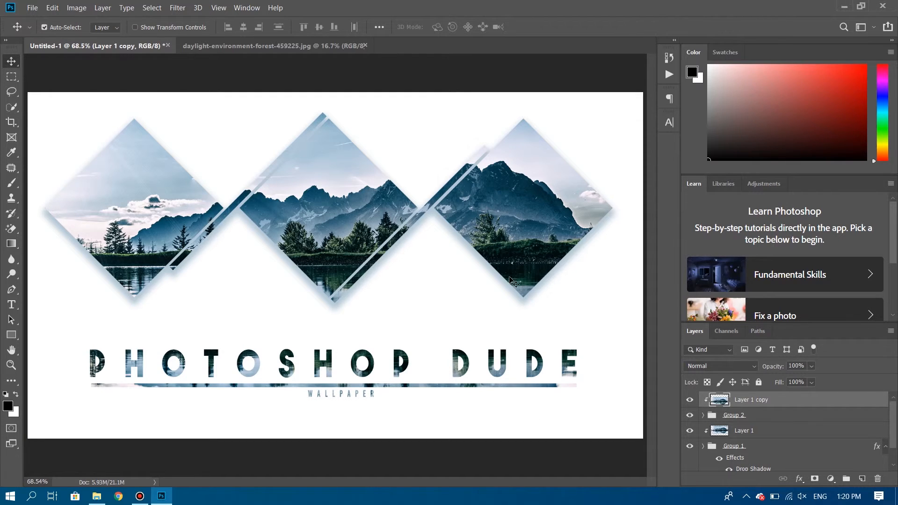
Apply a Gaussian Blur with a radius of 5.6 pixels to the Layer 1 copy photo
click(177, 9)
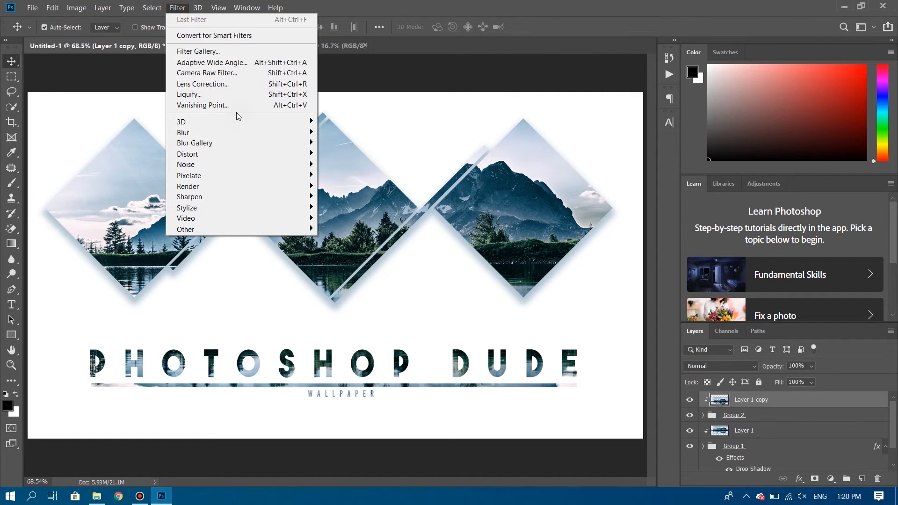
mouse_move(253, 131)
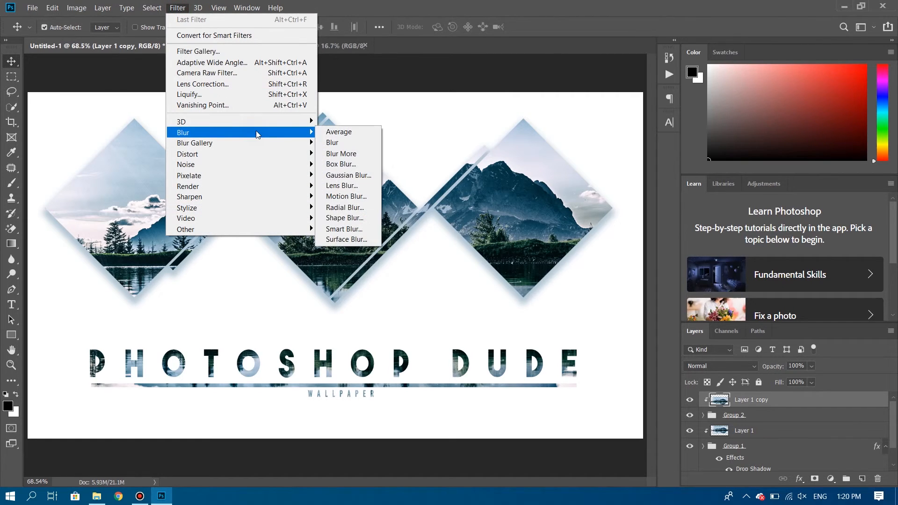
click(359, 176)
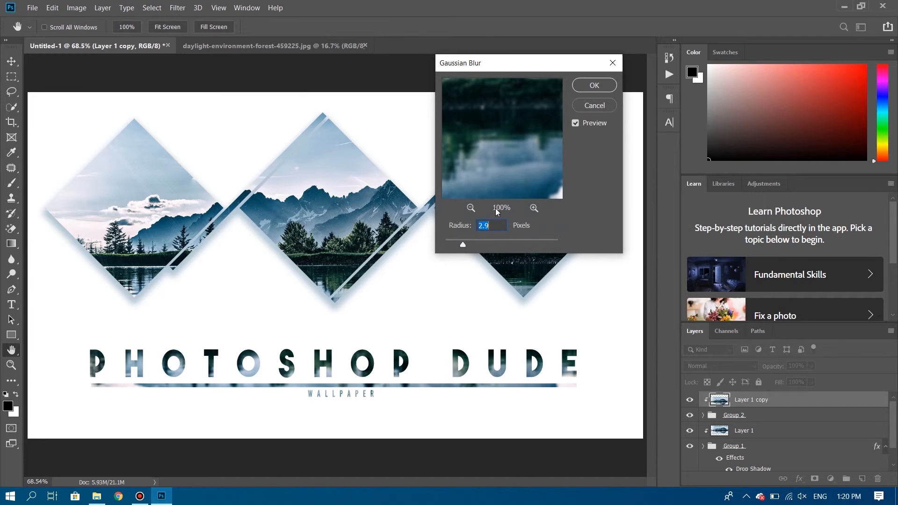
drag(466, 247, 472, 250)
drag(472, 247, 478, 249)
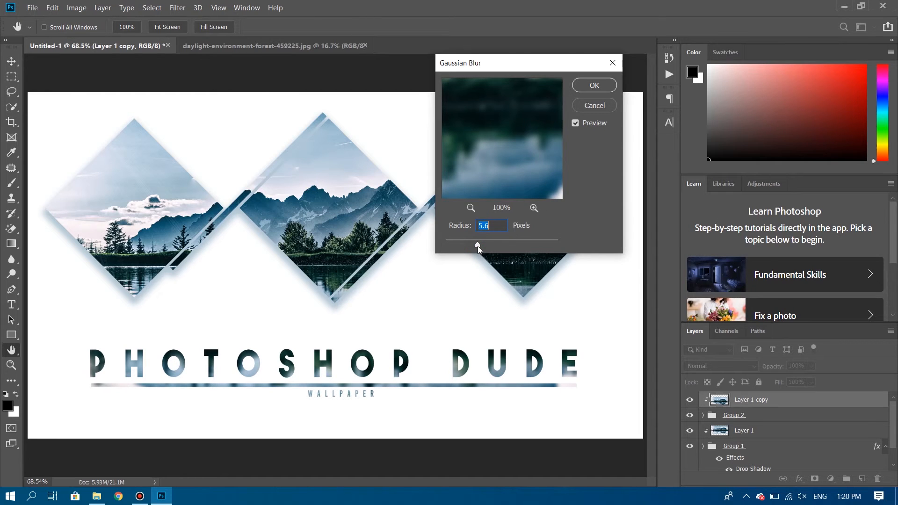
click(595, 85)
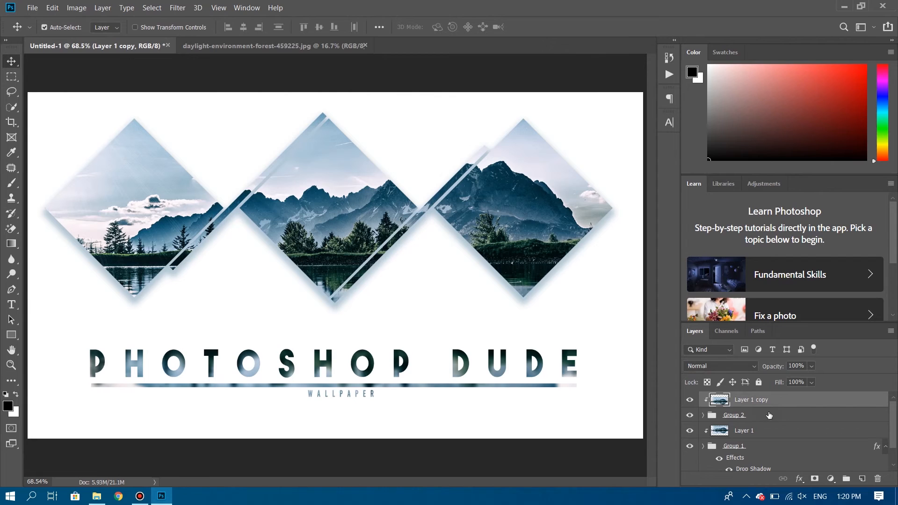
Select the Group 2 text group
click(803, 420)
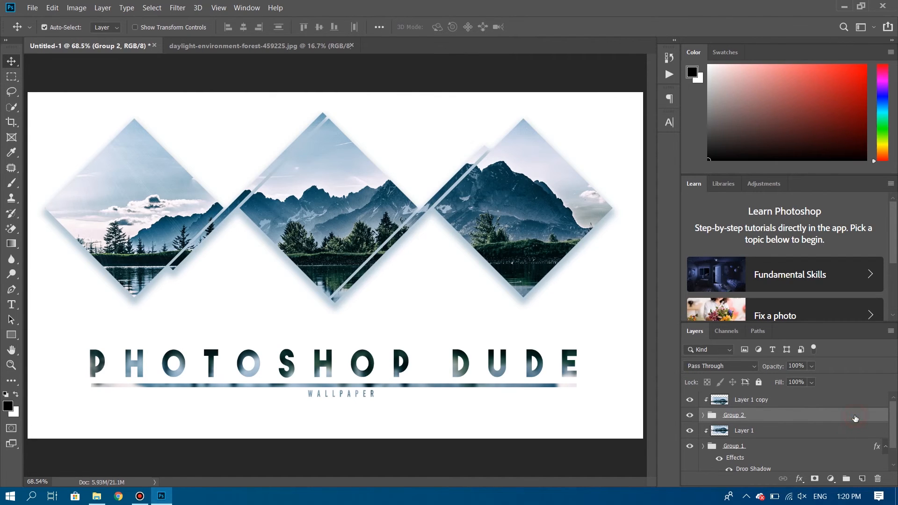